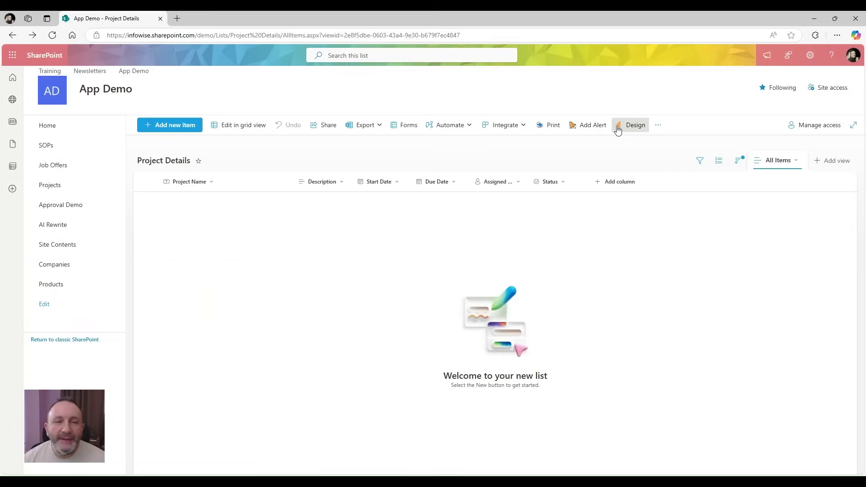
Launch the Ultimate Forms app for the Project Details list from its Design button
left_click(618, 128)
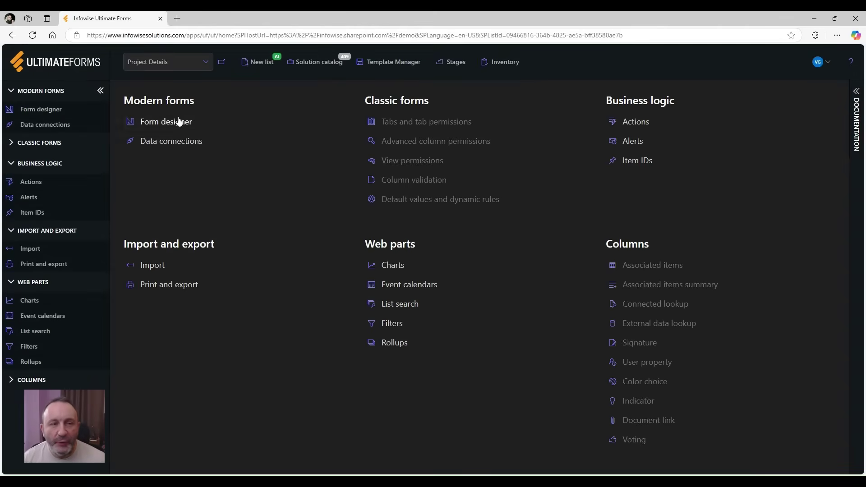
Open the modern Form designer and decline generating a default form
left_click(178, 121)
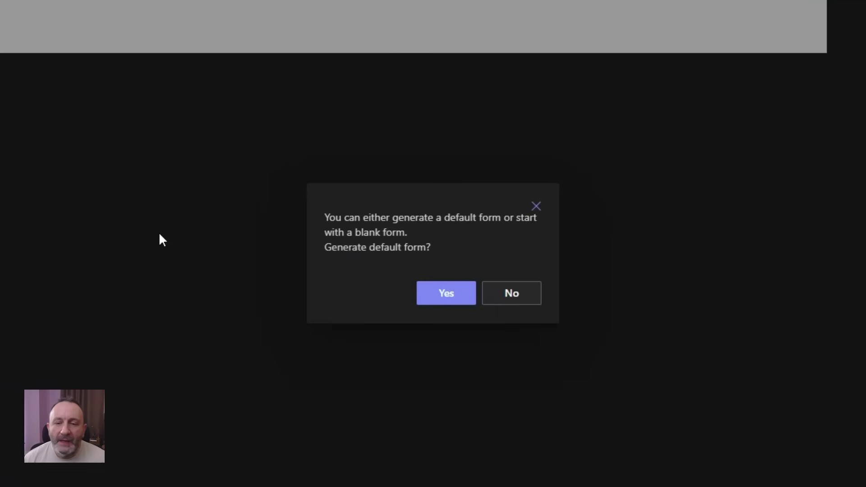
left_click(499, 302)
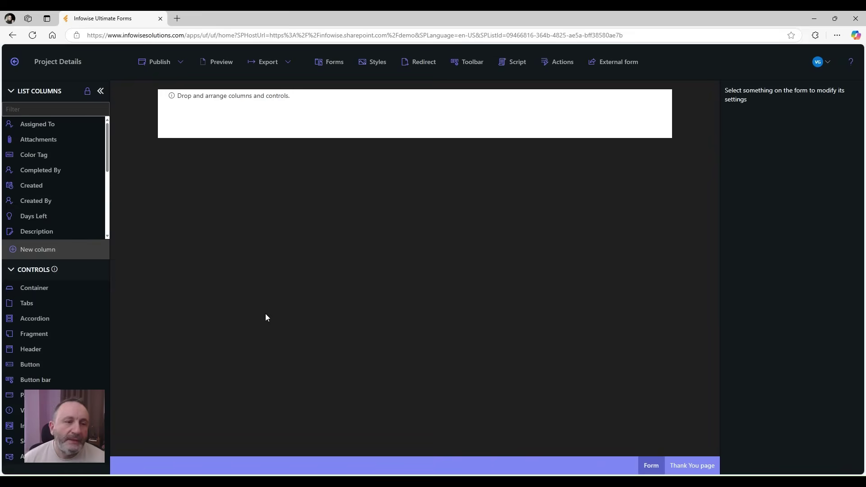
Add a container to the empty form holding the Project Name and Description fields
left_click_drag(42, 288, 257, 112)
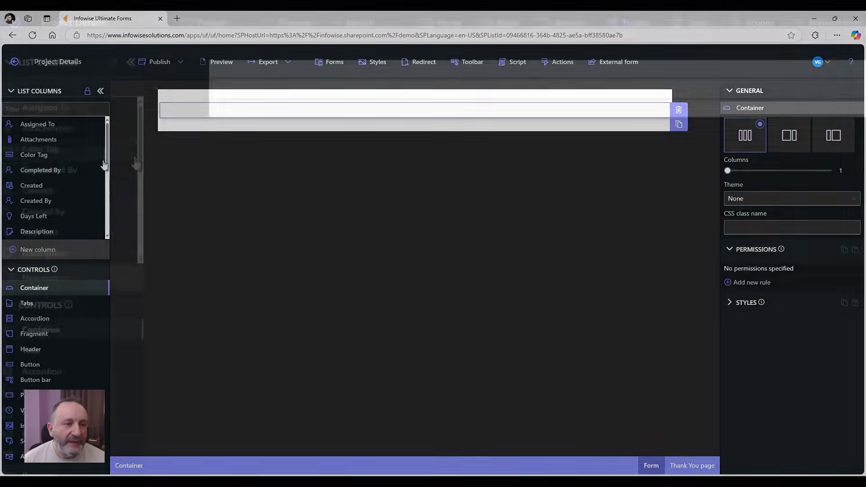
left_click_drag(109, 147, 127, 228)
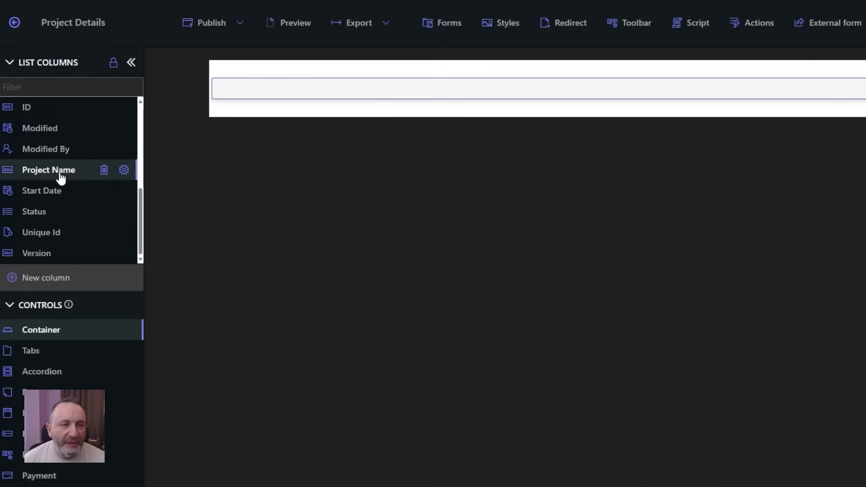
left_click_drag(60, 176, 283, 104)
scroll(76, 187, "up", 6)
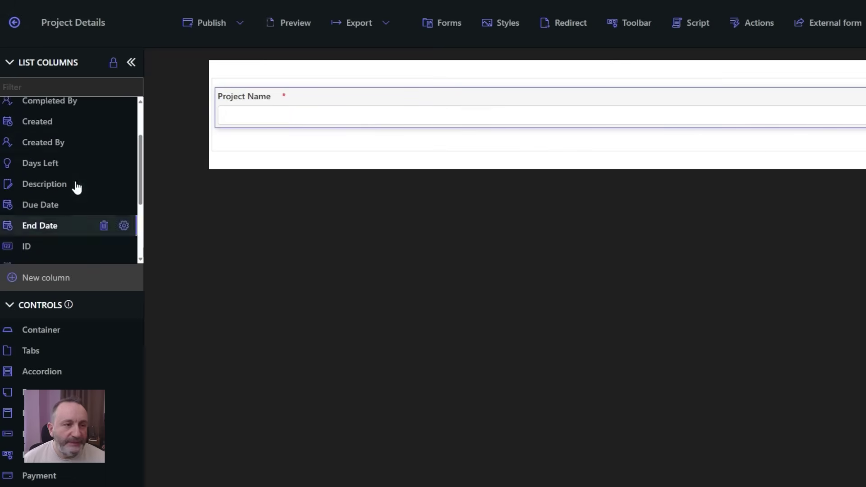
left_click_drag(48, 251, 293, 155)
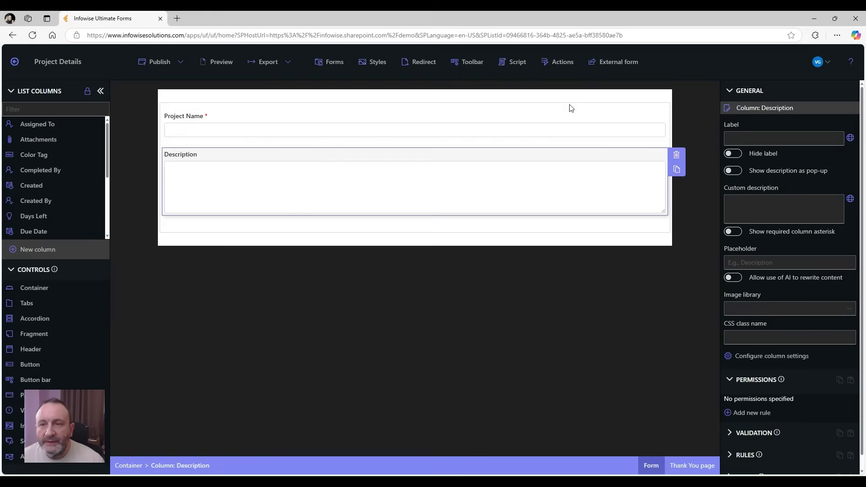
Set the container's Theme to Shadow
left_click(768, 81)
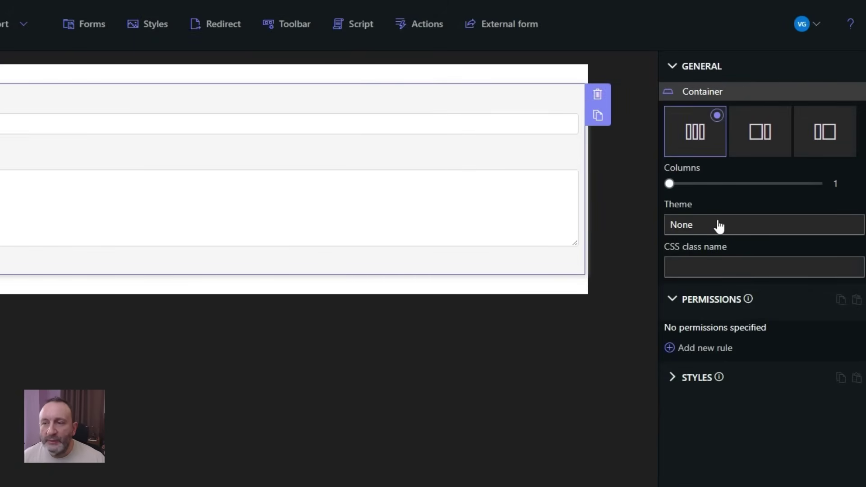
left_click(719, 225)
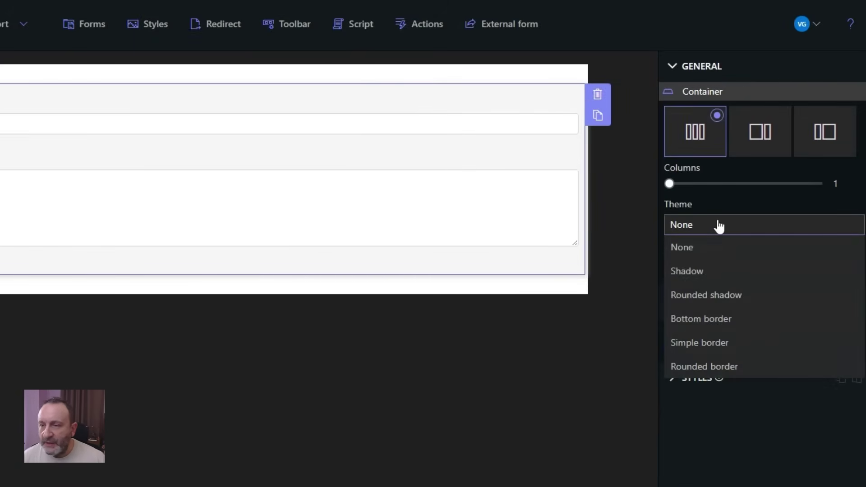
left_click(697, 275)
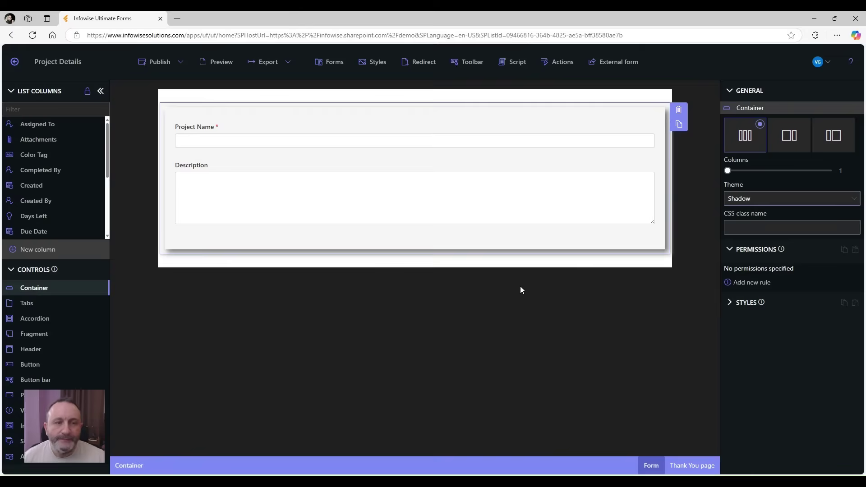
Select the Project Name field to edit its properties
left_click(303, 133)
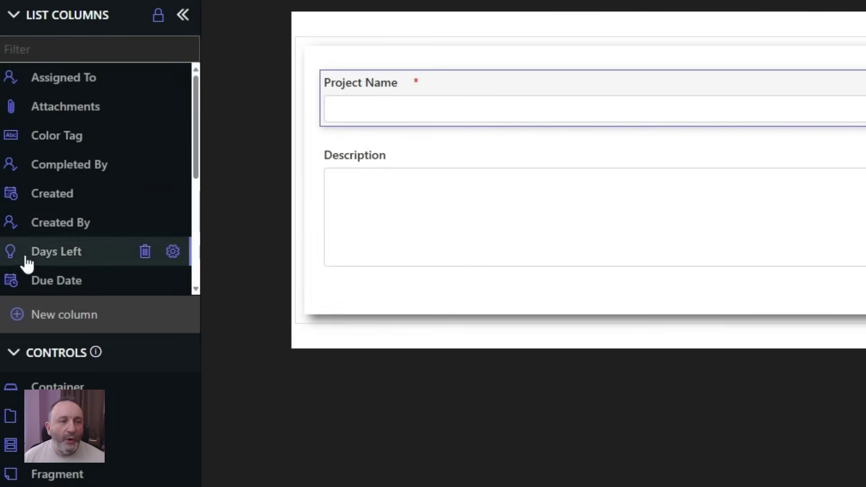
scroll(196, 108, "down", 1)
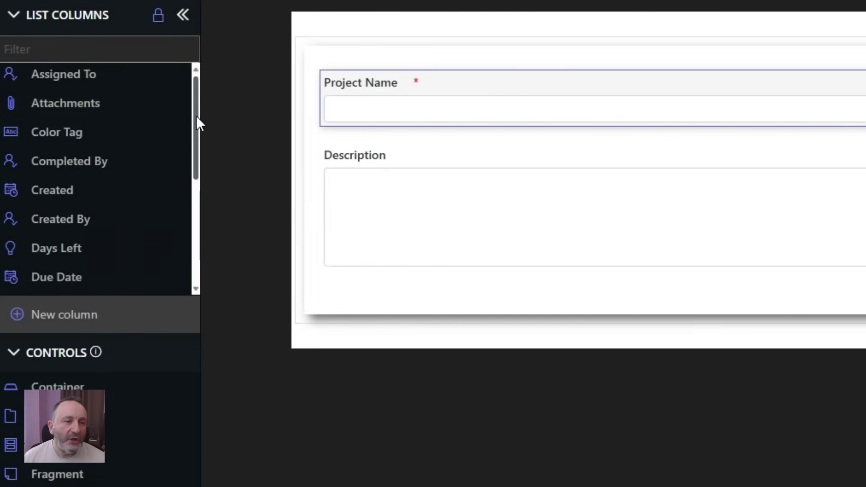
mouse_move(197, 115)
left_mouse_down()
mouse_move(186, 226)
mouse_move(199, 101)
left_mouse_up()
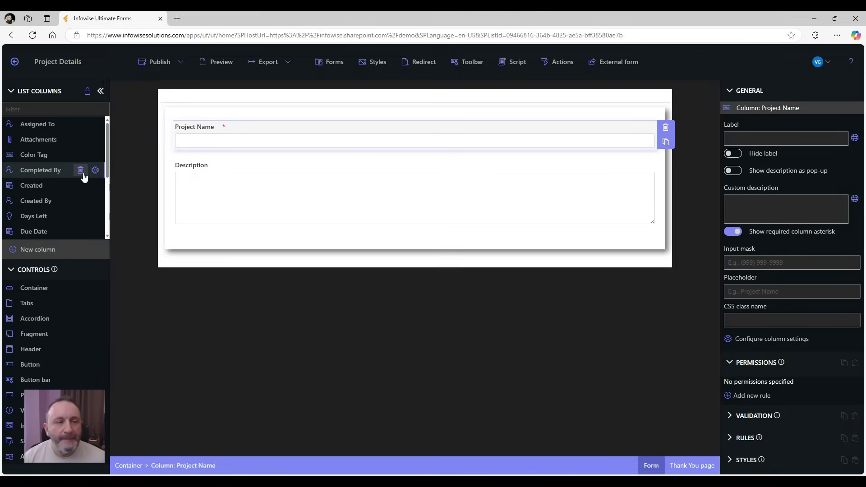
Browse the new column types, then cancel without adding a column
left_click(47, 254)
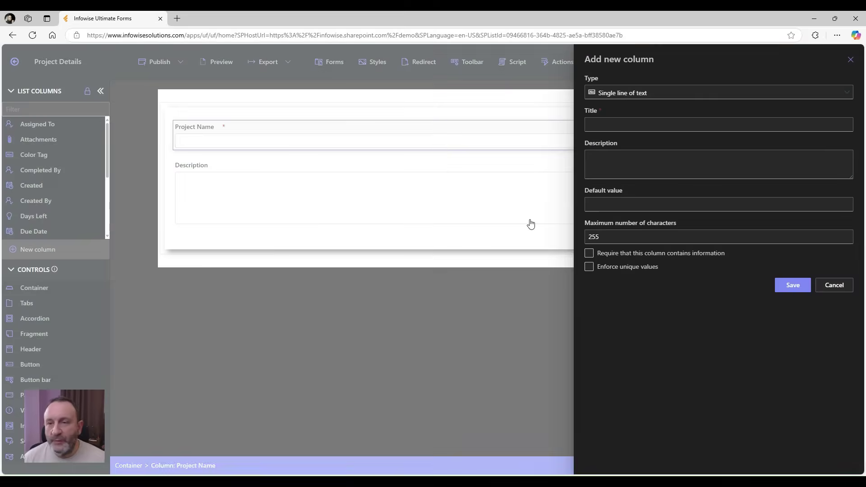
left_click(675, 92)
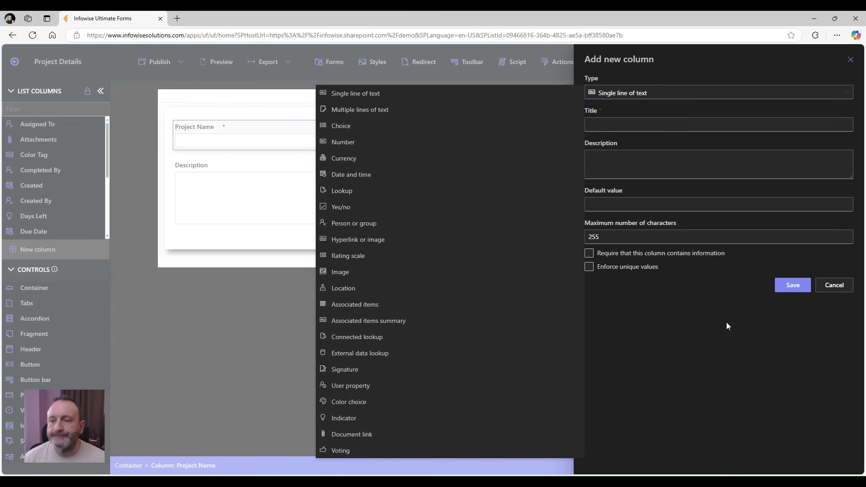
left_click(835, 285)
left_click(835, 285)
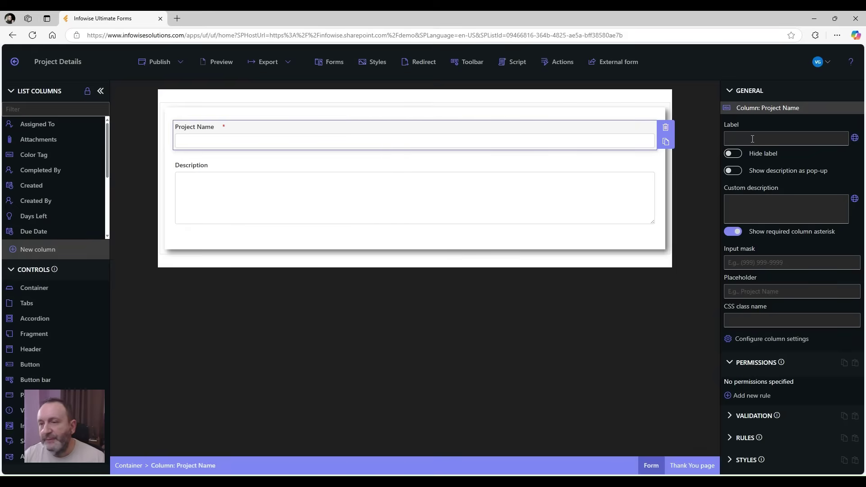
Give Project Name pop-up help text 'Enter a valid project name' and add a second container
left_click(750, 200)
type("Enter a valid project name")
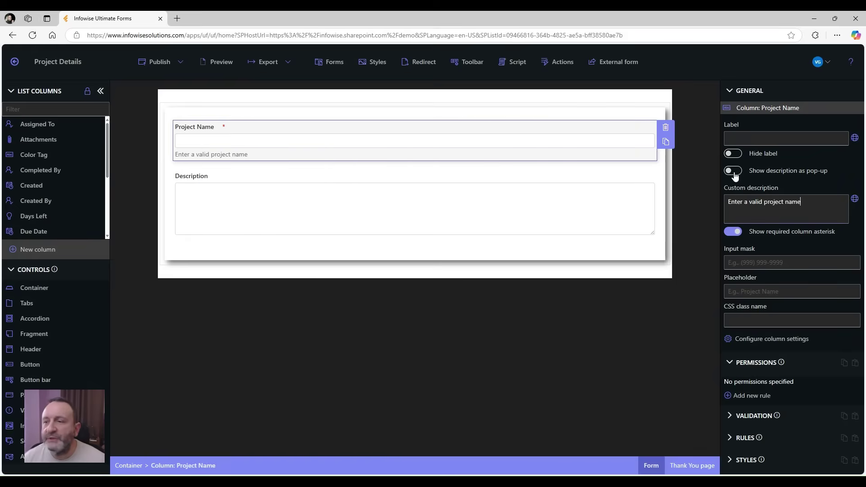
left_click(736, 172)
left_click_drag(25, 291, 223, 267)
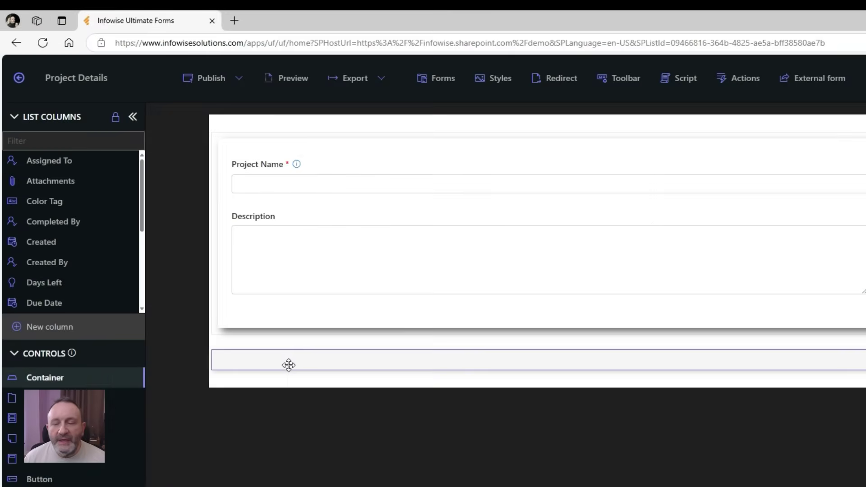
Place Start Date and Due Date side by side in a two-column container
left_click_drag(142, 213, 139, 271)
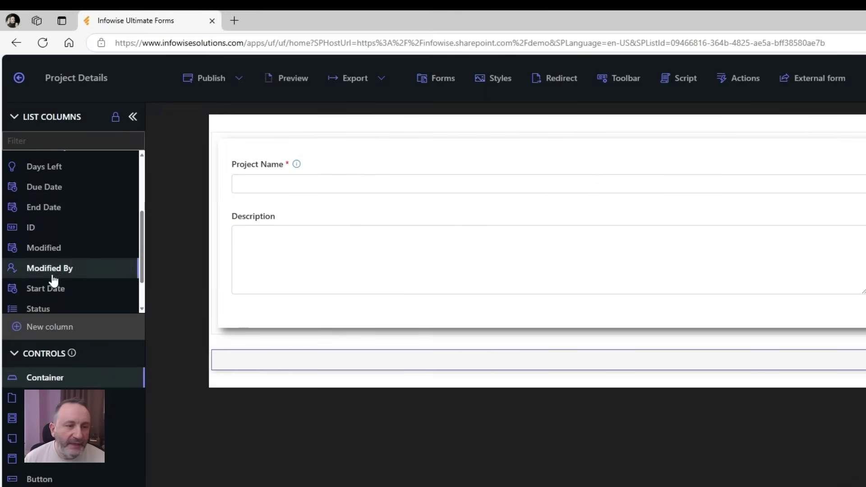
left_click_drag(49, 288, 198, 299)
left_click_drag(198, 299, 275, 358)
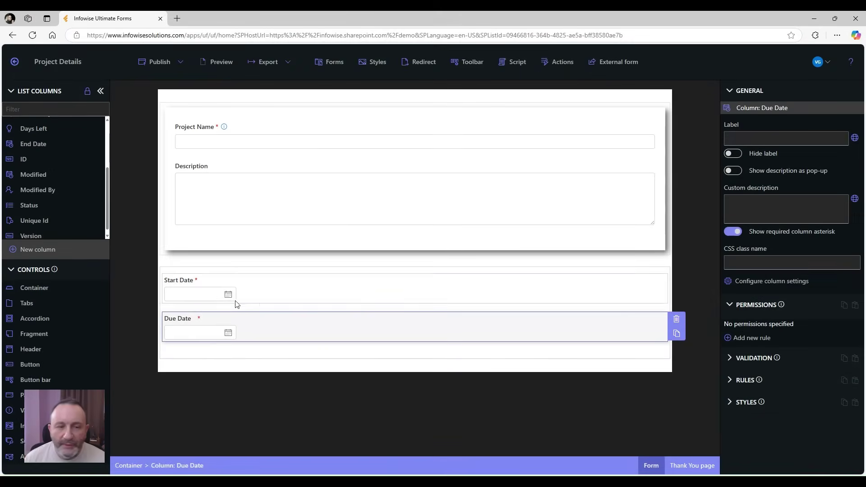
left_click(353, 271)
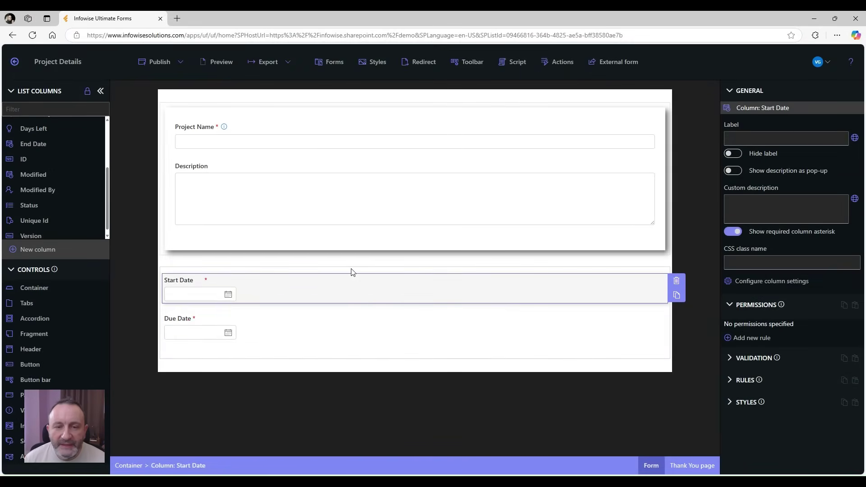
left_click(352, 269)
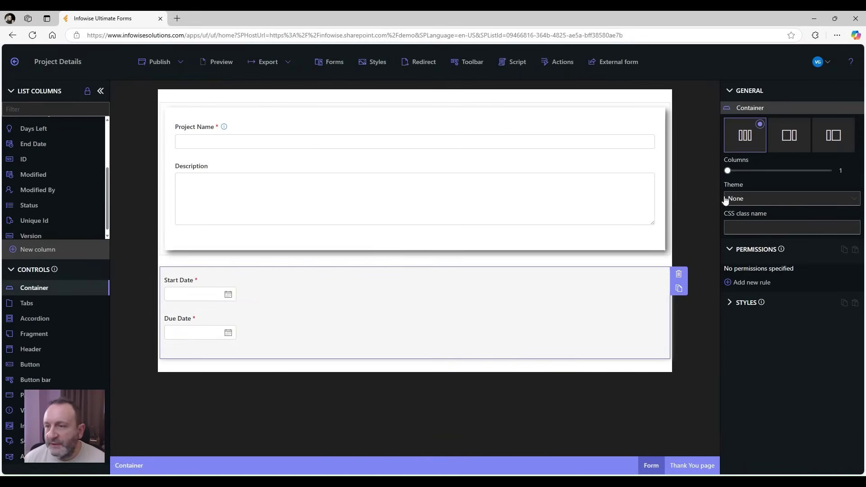
left_click_drag(727, 171, 762, 171)
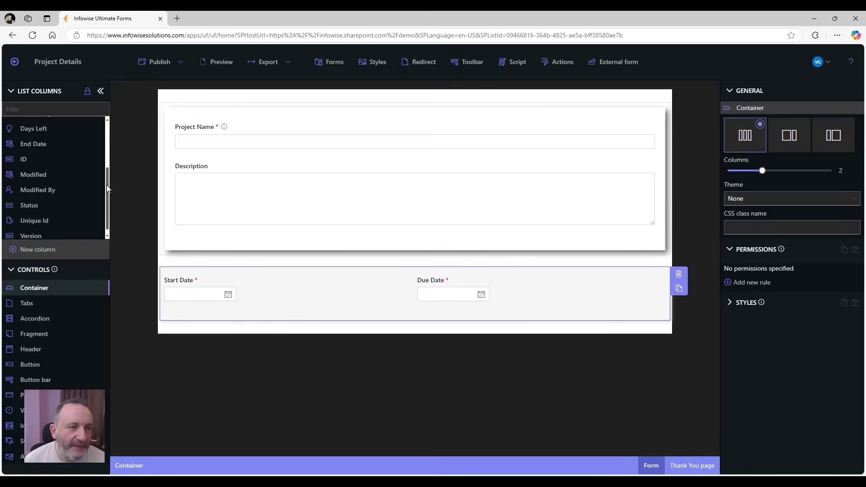
Add Assigned To below the dates, apply the Shadow theme, and add an empty container below
left_click_drag(108, 189, 107, 150)
scroll(75, 158, "up", 1)
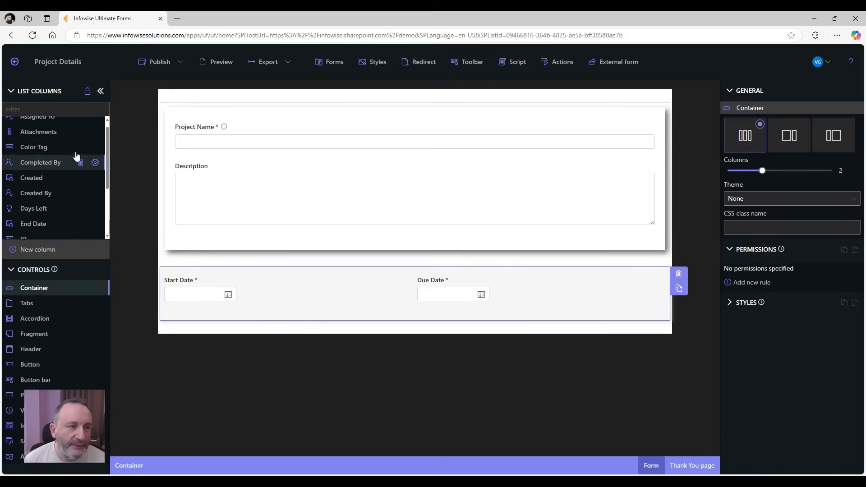
left_click_drag(51, 130, 247, 313)
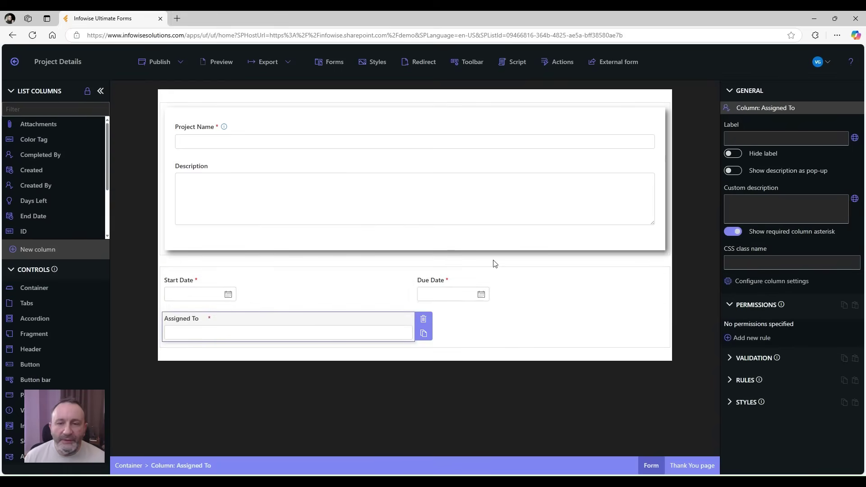
left_click(630, 330)
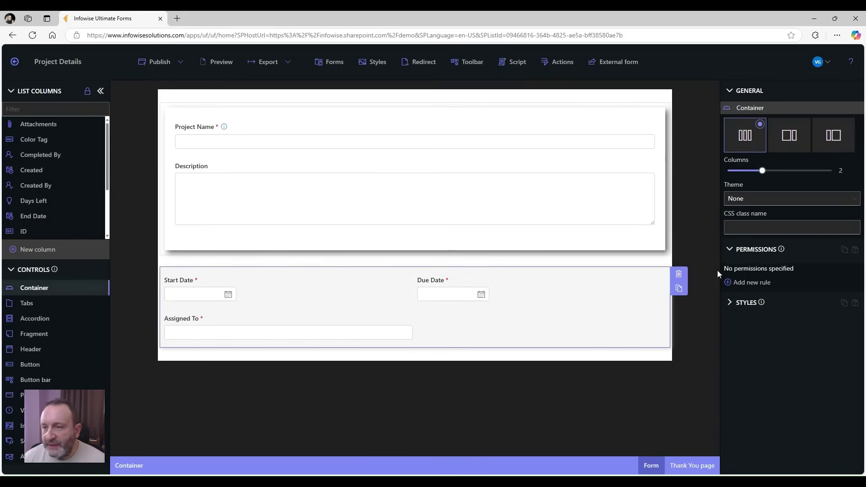
left_click(752, 204)
left_click(750, 229)
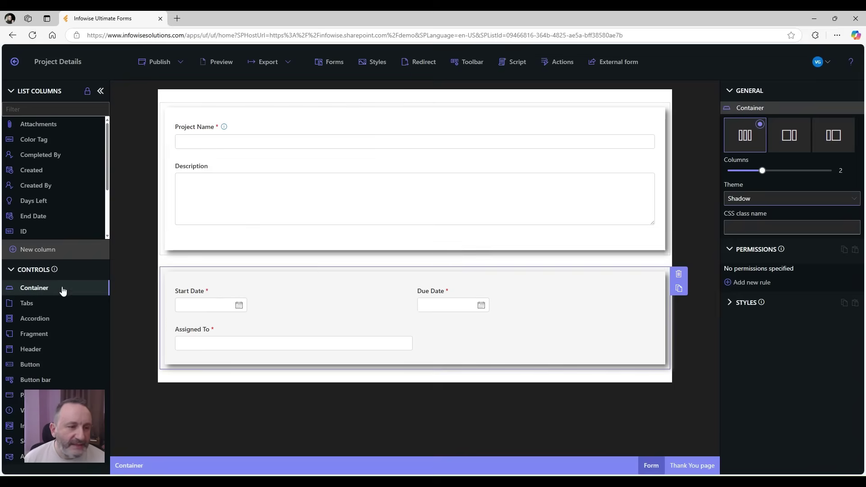
left_click_drag(23, 292, 222, 380)
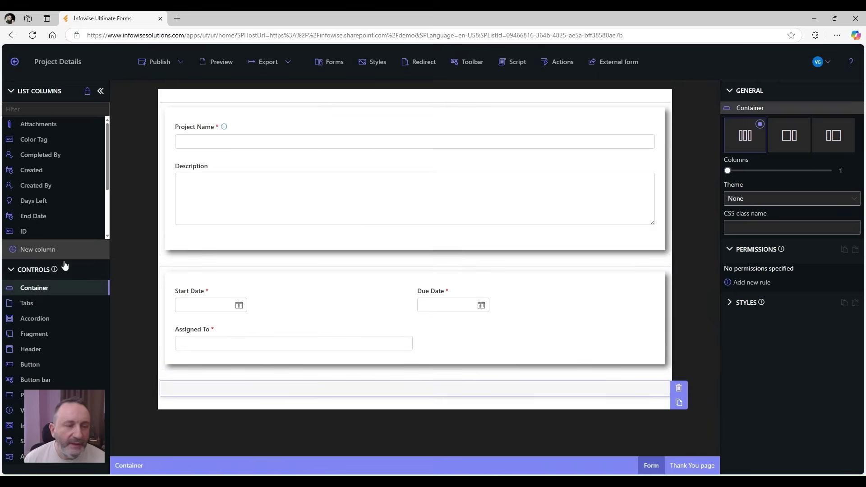
Place Status in the third container, add a nested container, and split the row into uneven columns
scroll(69, 189, "down", 2)
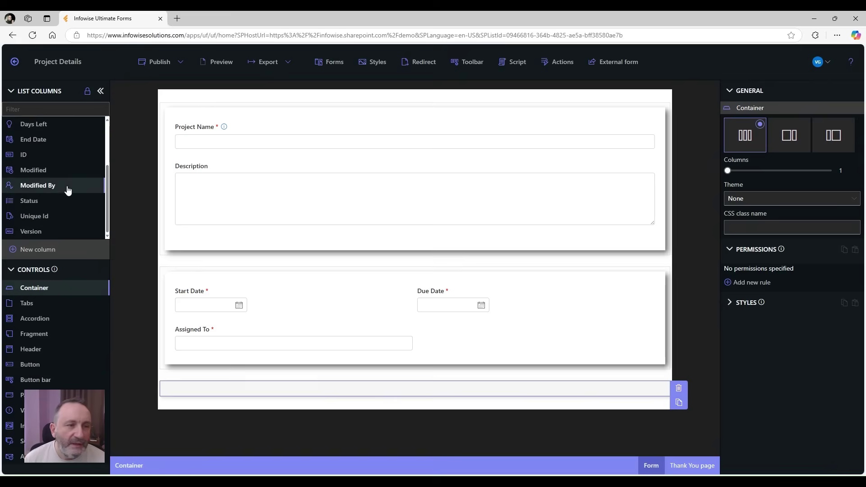
left_click_drag(38, 199, 228, 390)
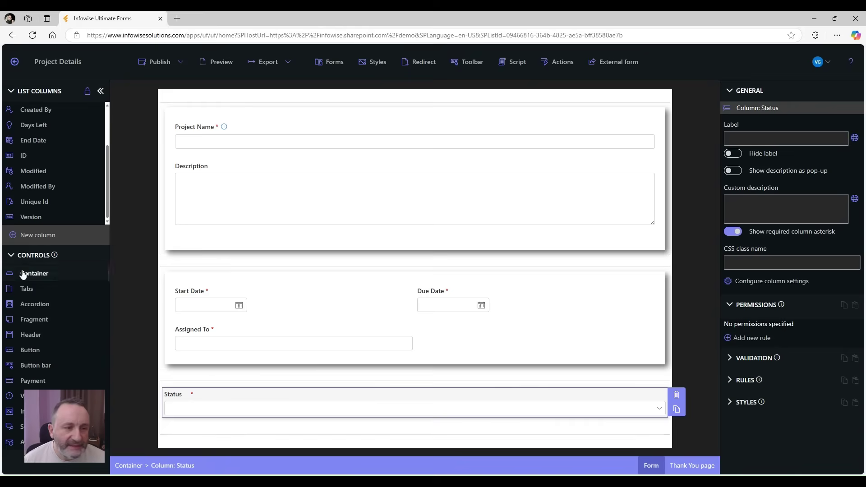
left_click_drag(45, 279, 224, 425)
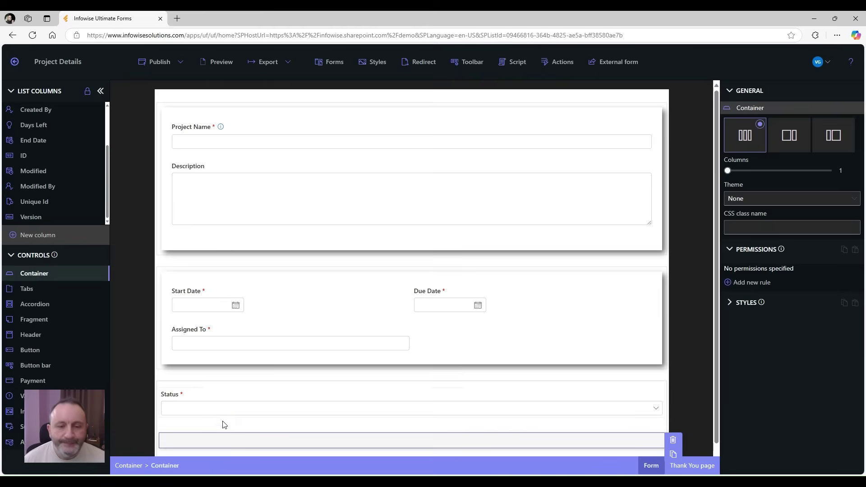
left_click(184, 422)
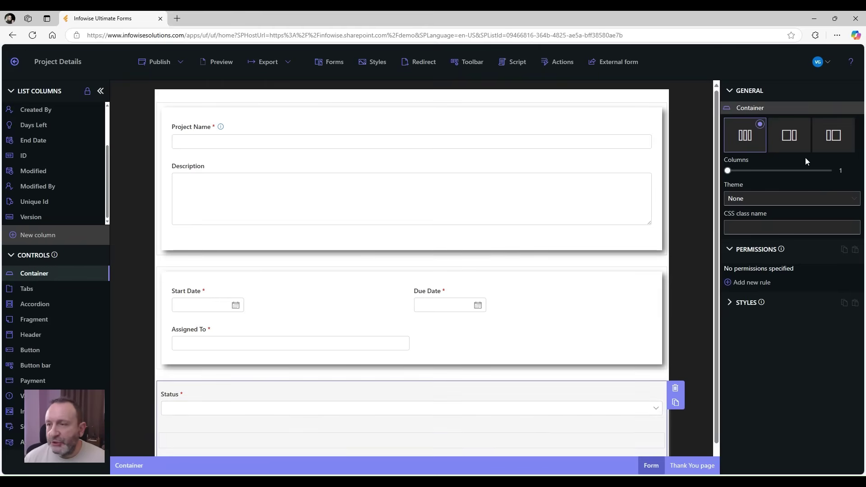
left_click(833, 139)
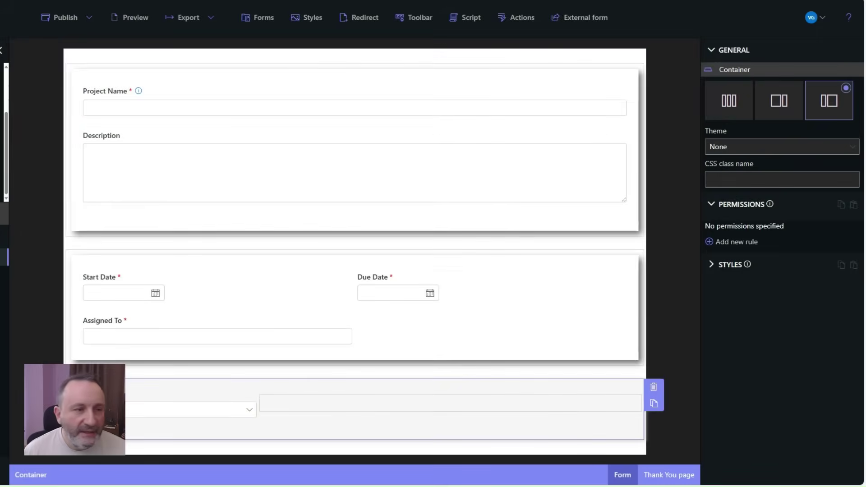
Put End Date in the right column, make its container two columns, and place Completed By beside it
left_click_drag(3, 113, 296, 410)
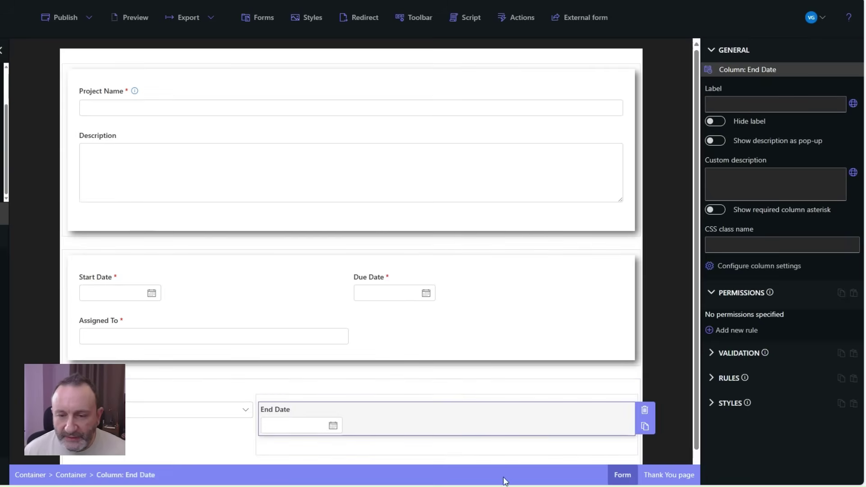
scroll(574, 411, "down", 1)
left_click(549, 422)
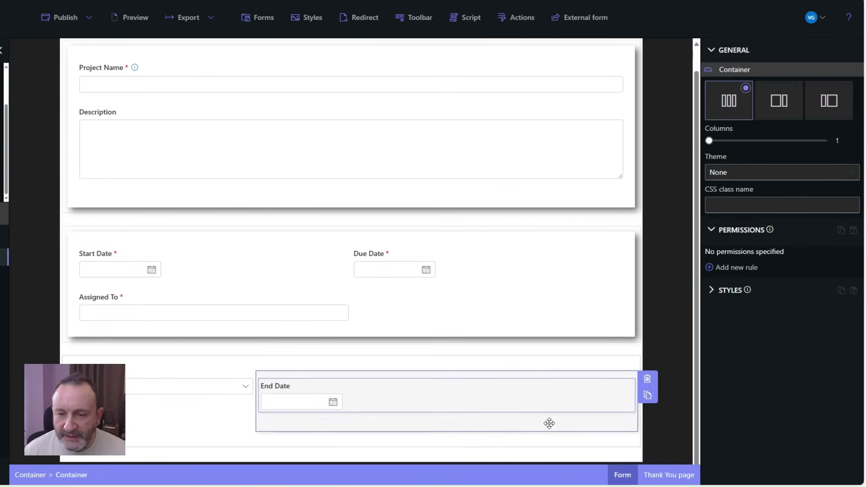
left_click(750, 140)
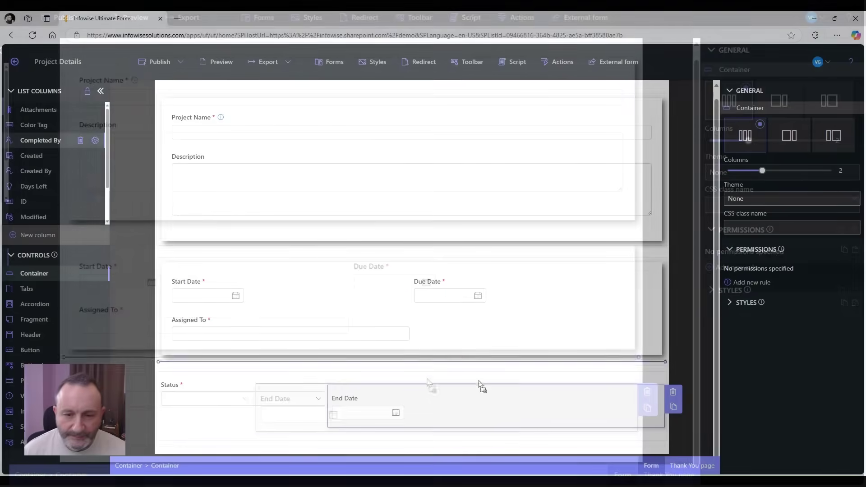
left_click_drag(428, 386, 461, 417)
left_click_drag(536, 414, 537, 413)
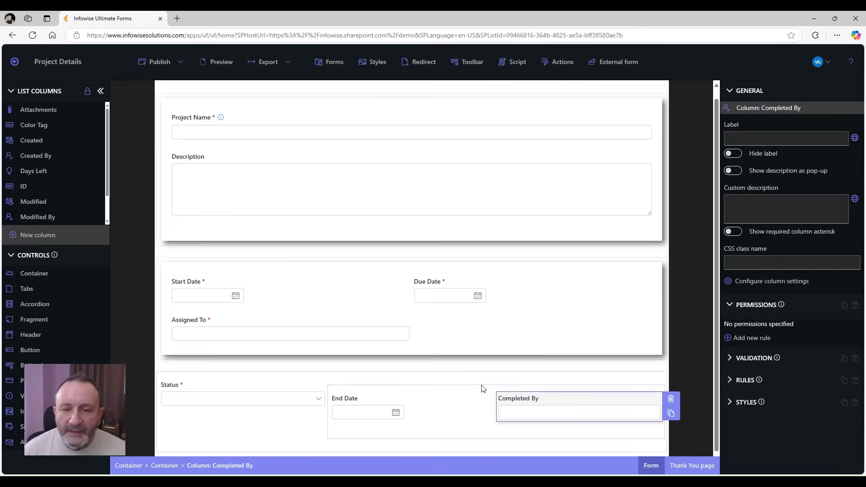
left_click(445, 389)
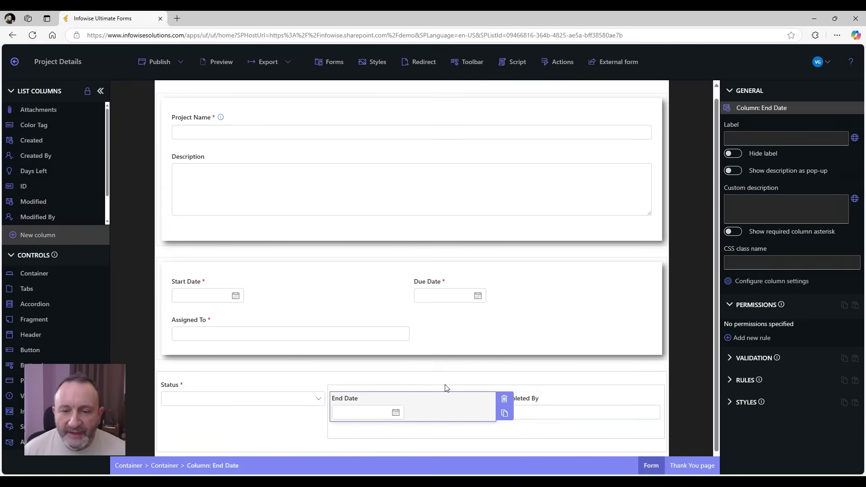
left_click(456, 386)
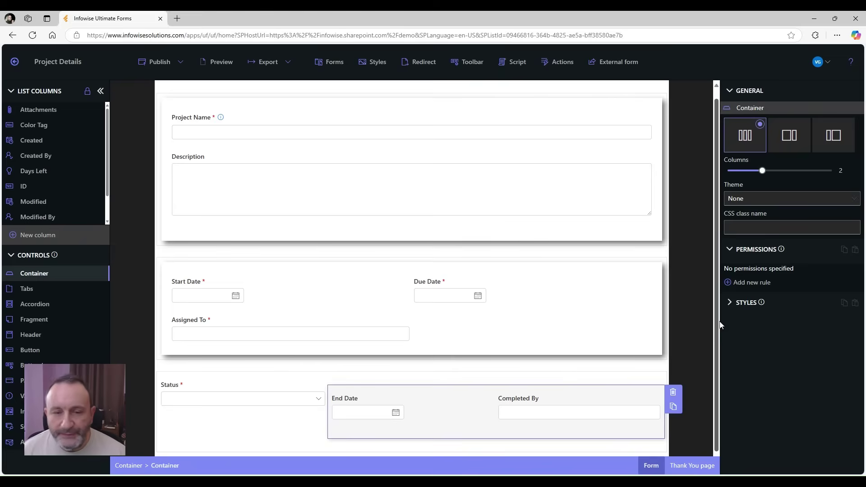
Add a permission rule to the End Date/Completed By container with condition Status = Completed
left_click(742, 283)
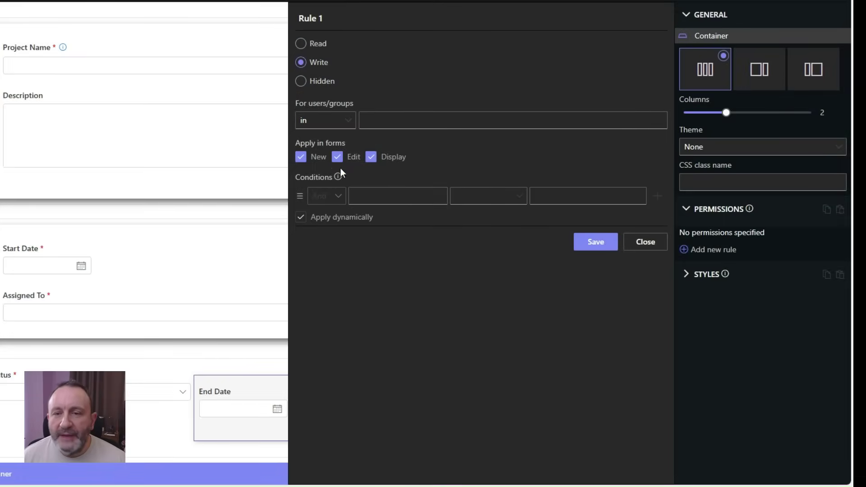
left_click(373, 198)
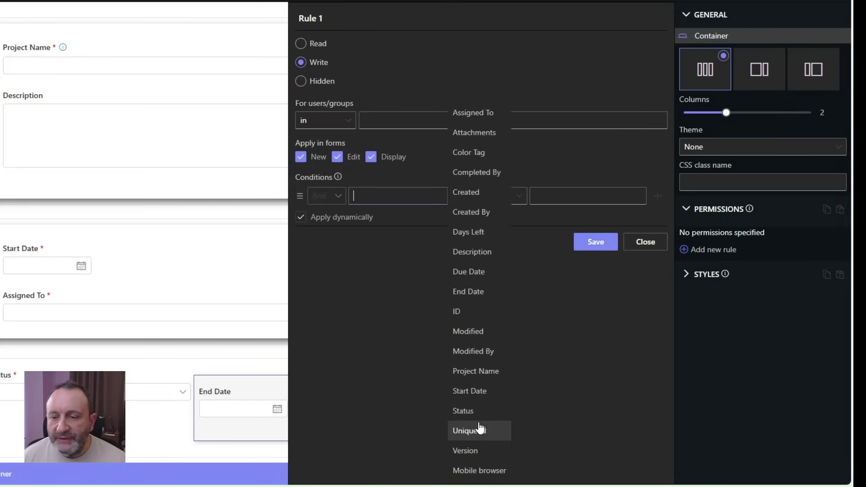
left_click(465, 410)
left_click(543, 195)
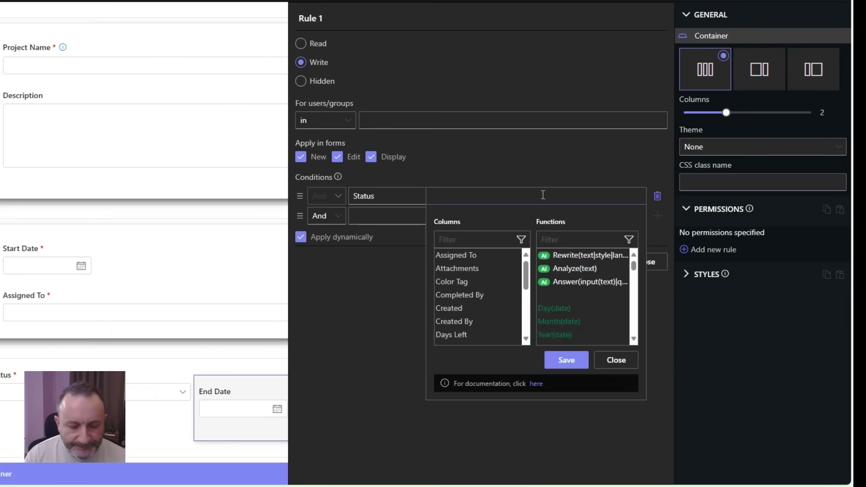
type("Completed")
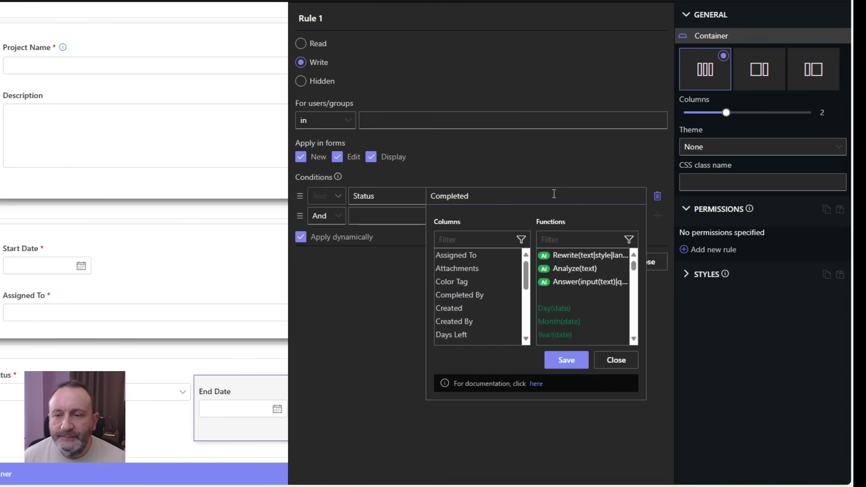
left_click(570, 364)
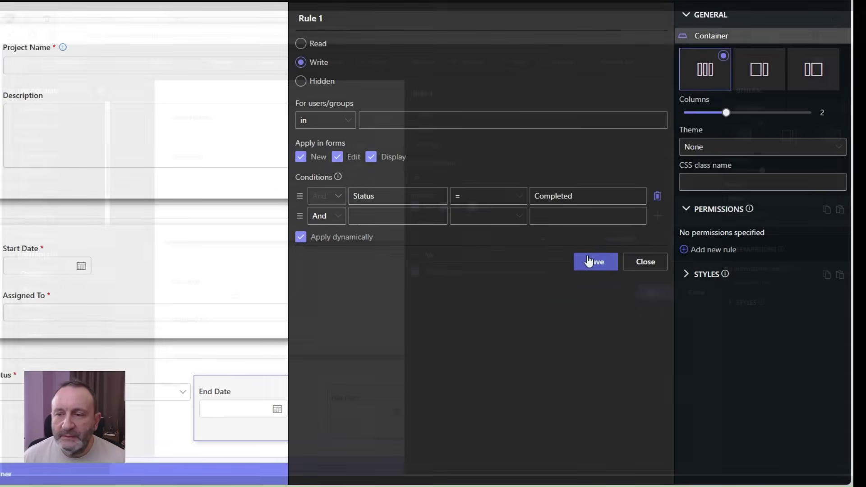
left_click(588, 261)
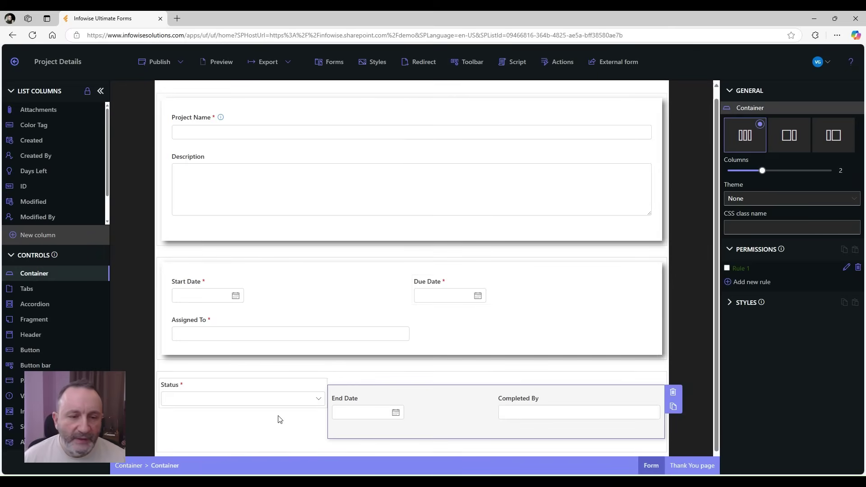
Select the outer Status row container and choose Shadow as its theme
left_click(225, 432)
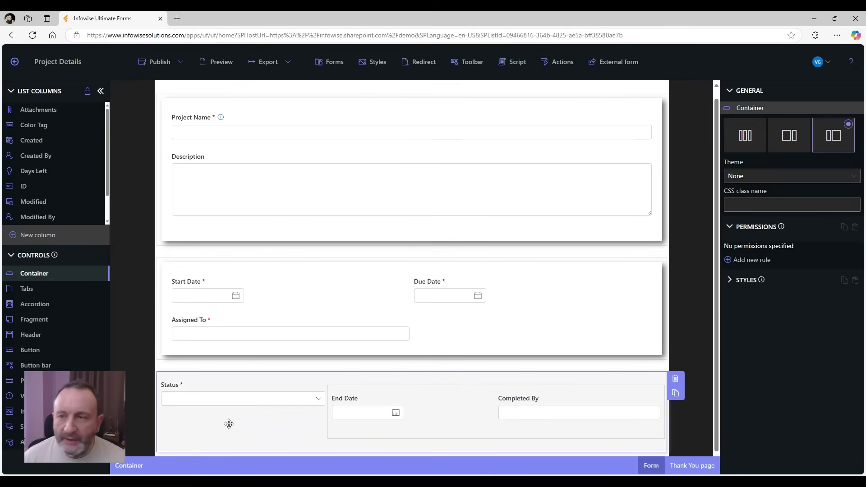
left_click(756, 181)
left_click(740, 206)
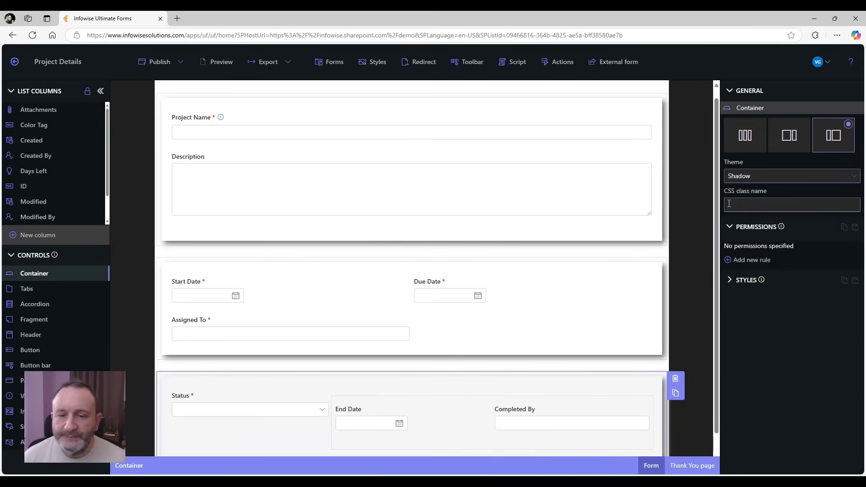
scroll(715, 250, "down", 2)
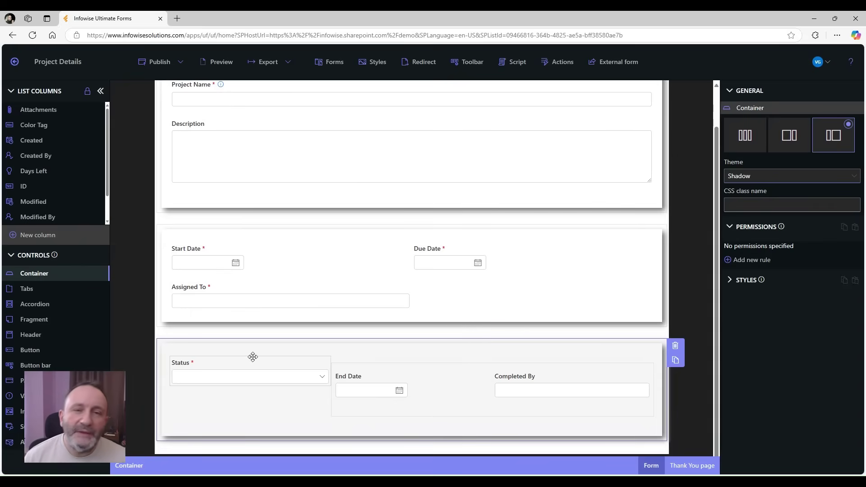
Add a dynamic value rule to End Date with the value [Today]
left_click(354, 385)
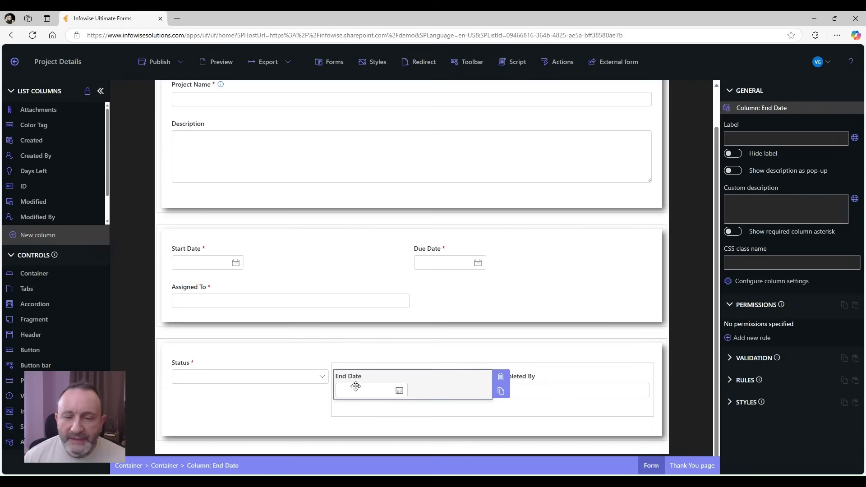
left_click(736, 380)
left_click(749, 413)
left_click(416, 129)
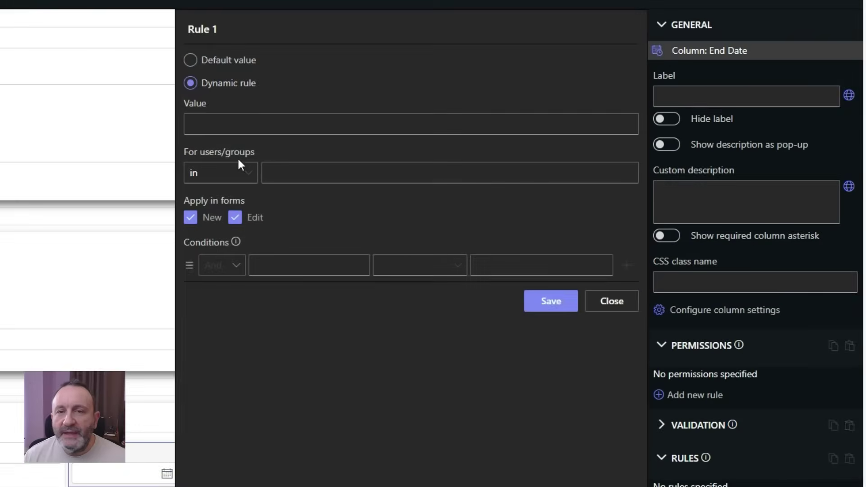
left_click(238, 127)
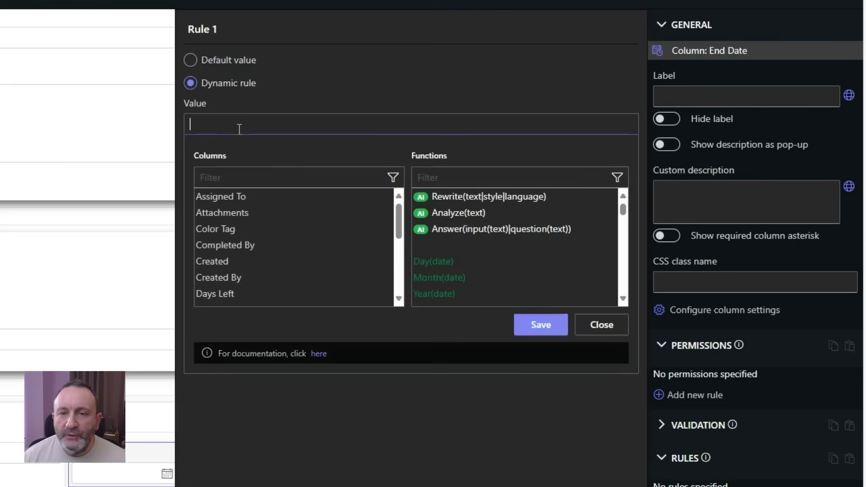
left_click(473, 182)
type("To")
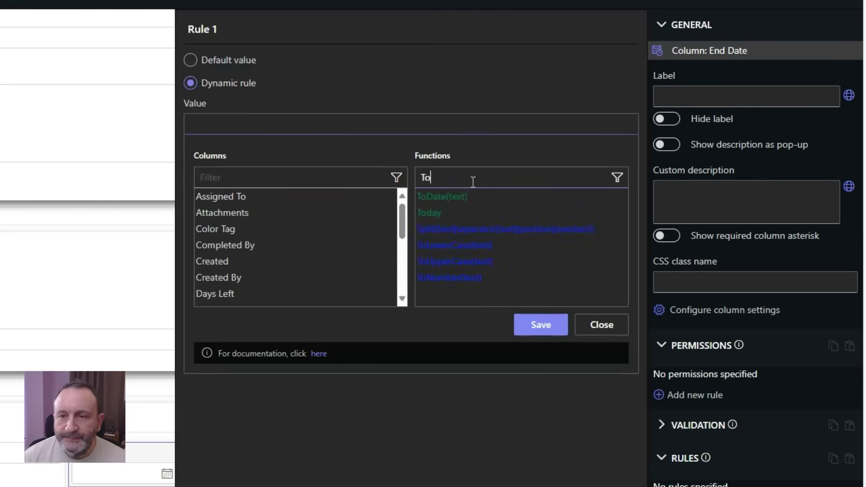
left_click(443, 218)
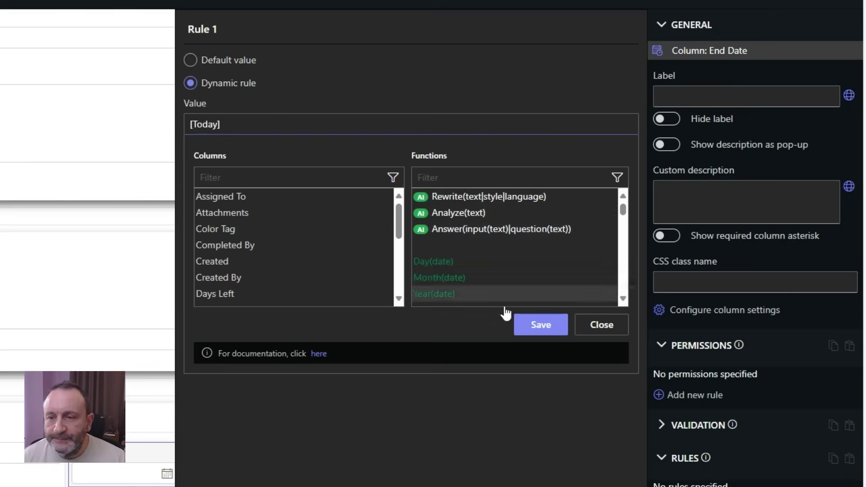
left_click(541, 323)
Add conditions Status = Completed and End Date blank, then save the rule
left_click(281, 270)
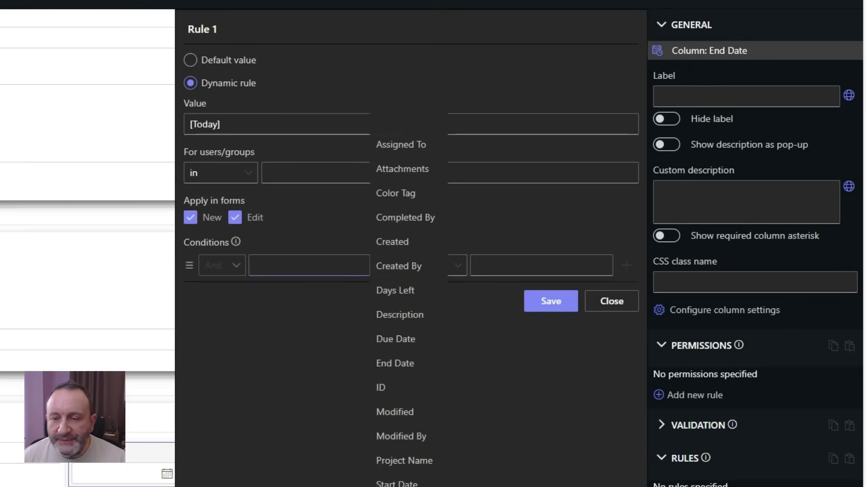
type("Status")
key("Return")
left_click(498, 266)
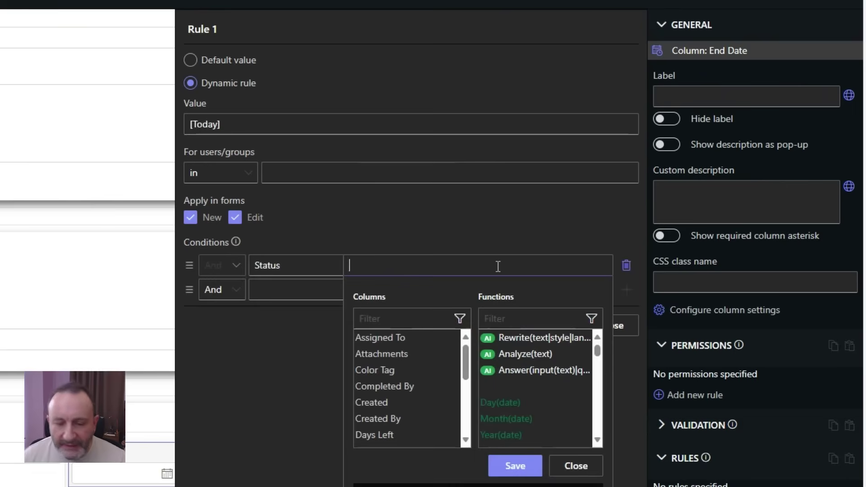
type("Completed")
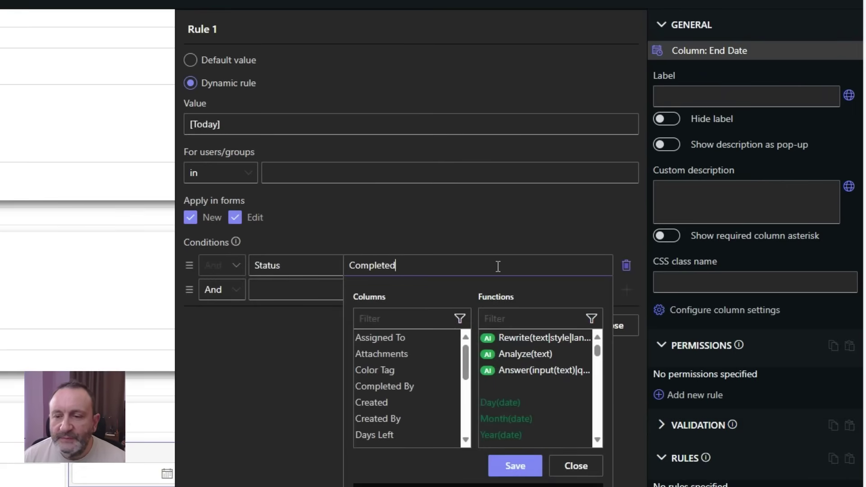
left_click(513, 466)
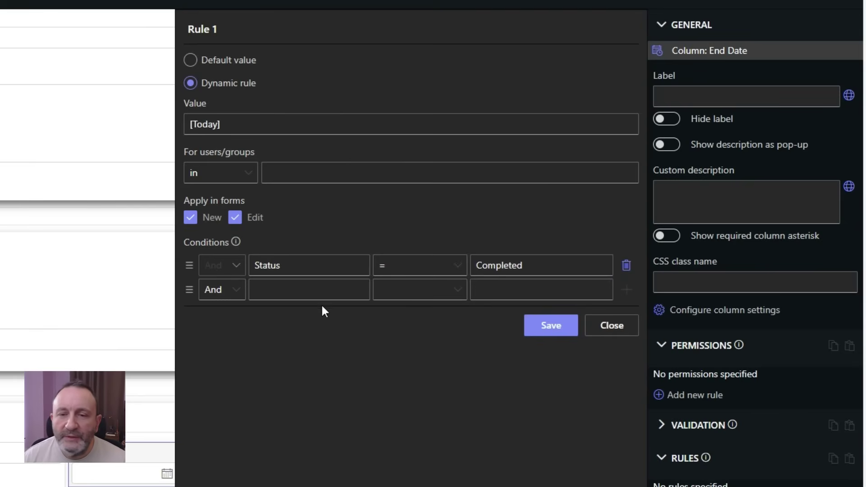
left_click(315, 291)
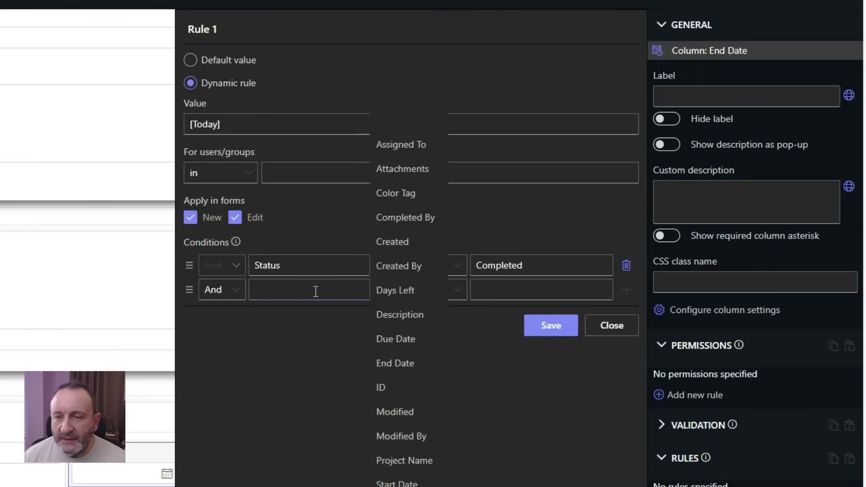
left_click(393, 362)
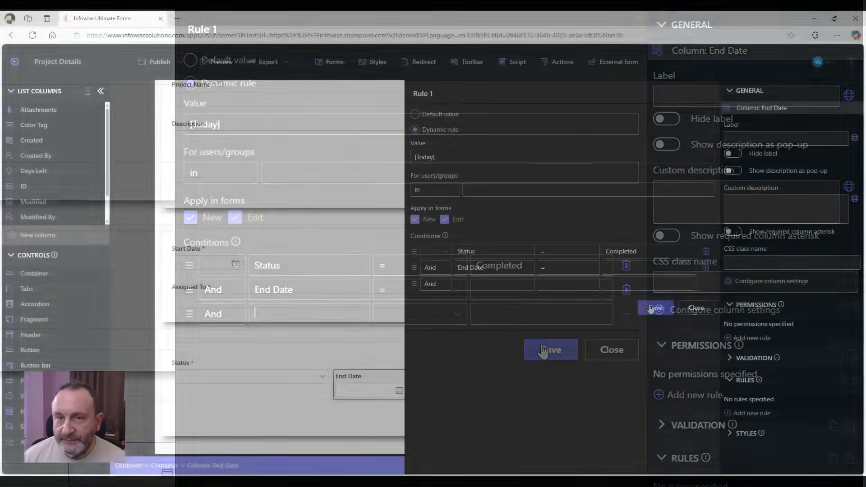
left_click(550, 350)
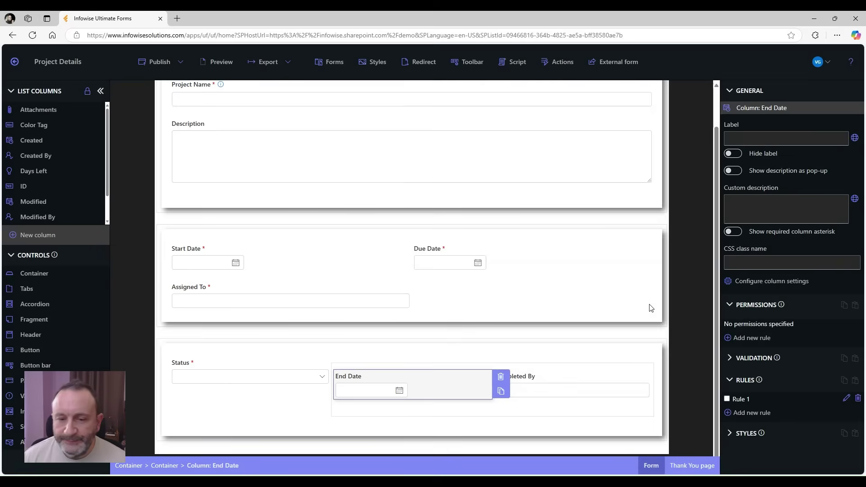
Start a dynamic rule on Completed By with [Current user] as the value
left_click(568, 400)
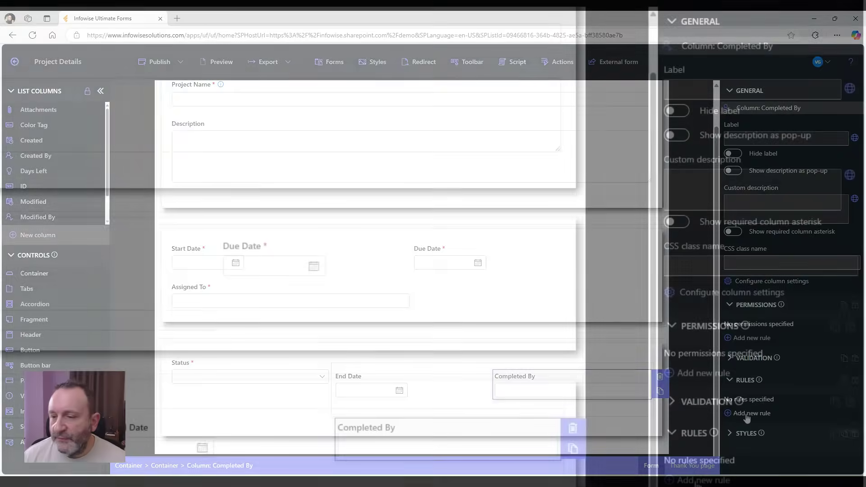
left_click(748, 414)
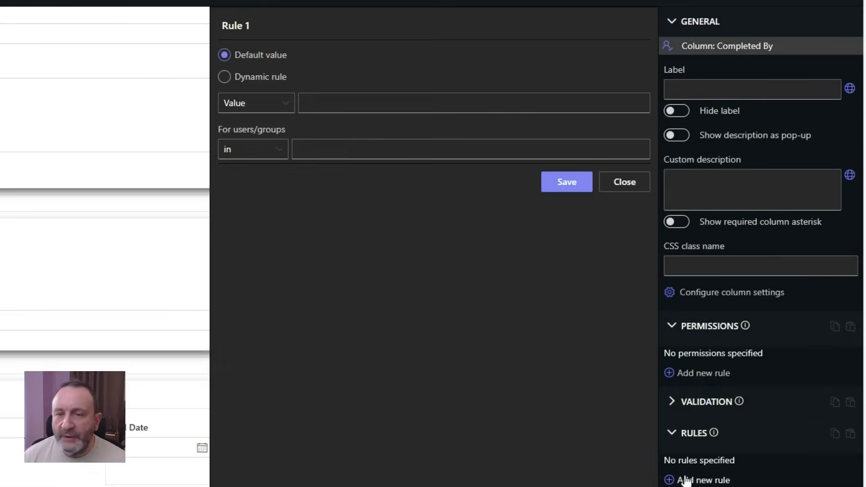
left_click(224, 78)
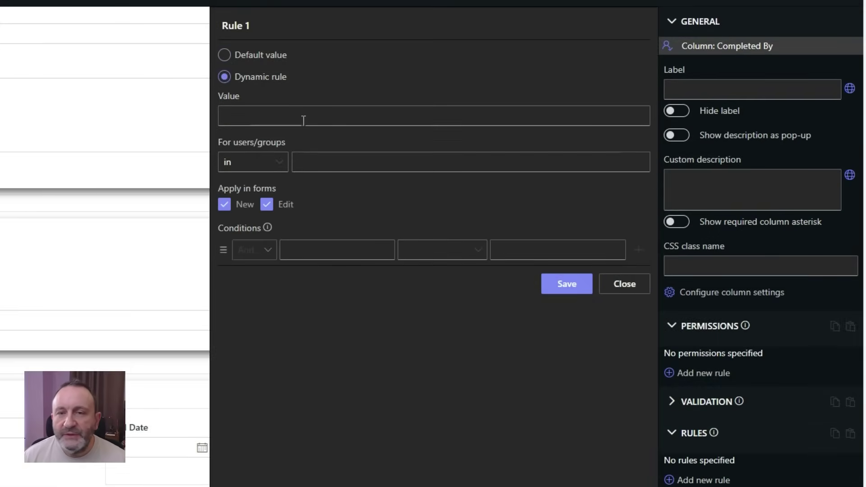
left_click(348, 118)
left_click(533, 175)
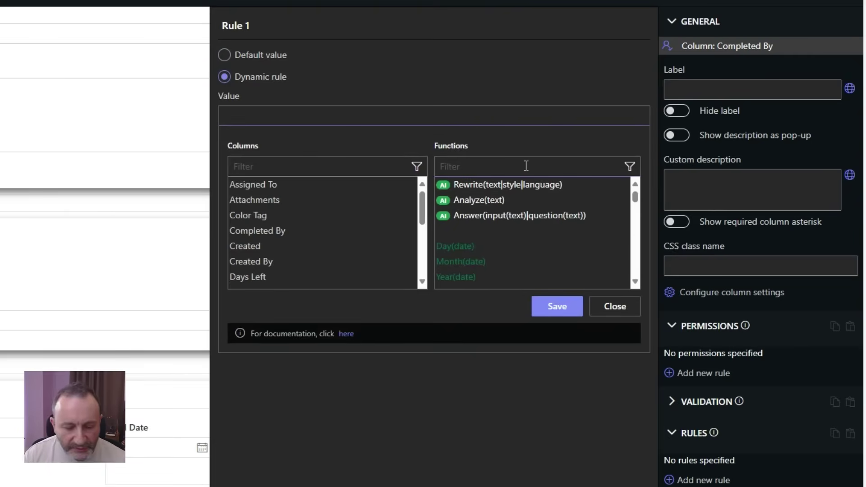
type("cu")
left_click(476, 186)
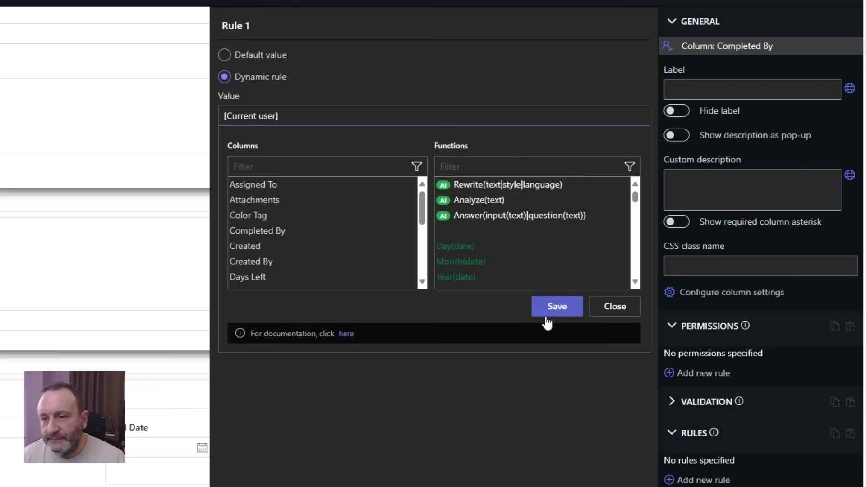
left_click(555, 307)
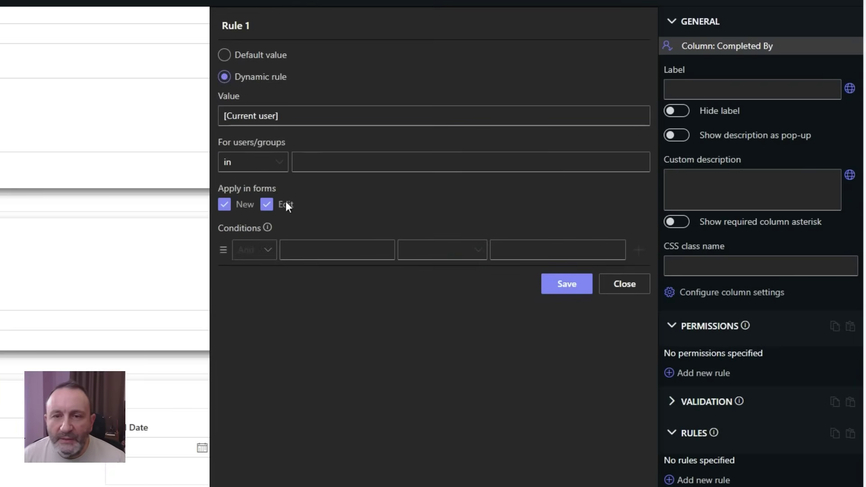
Add conditions Status = Completed and Completed By empty, then save the rule
left_click(305, 245)
left_click(426, 480)
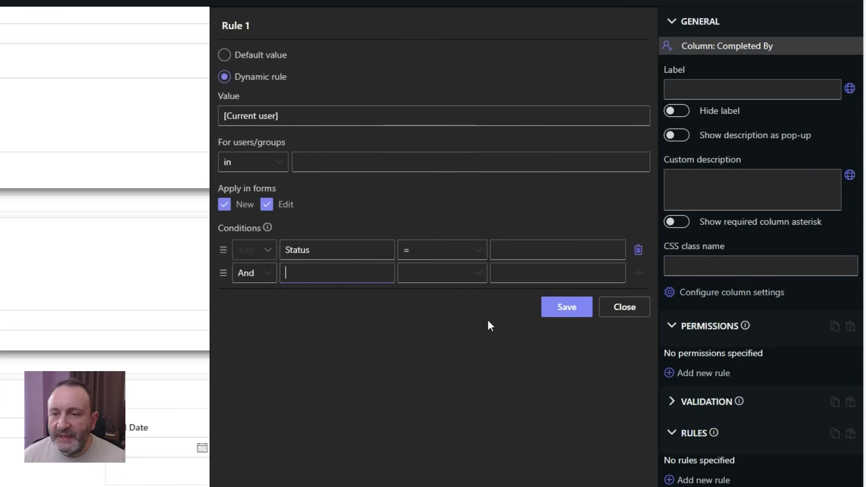
left_click(536, 244)
type("Com")
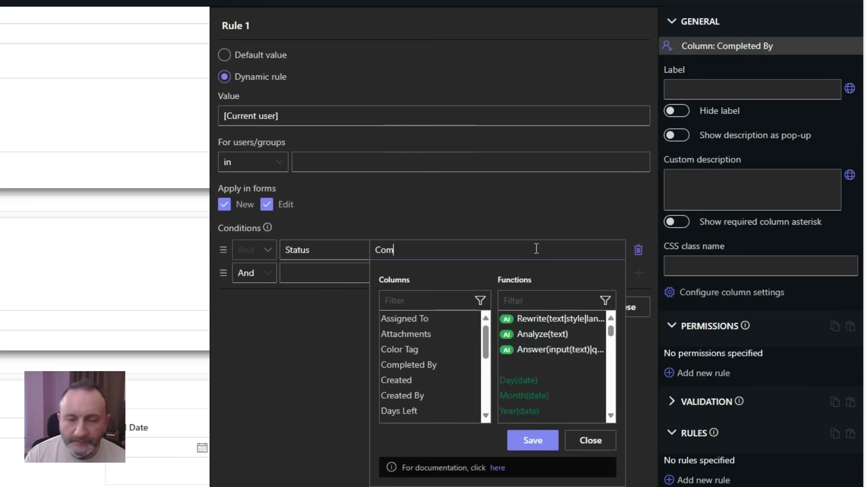
type("pelted")
key("BackSpace")
key("BackSpace")
key("BackSpace")
key("BackSpace")
key("BackSpace")
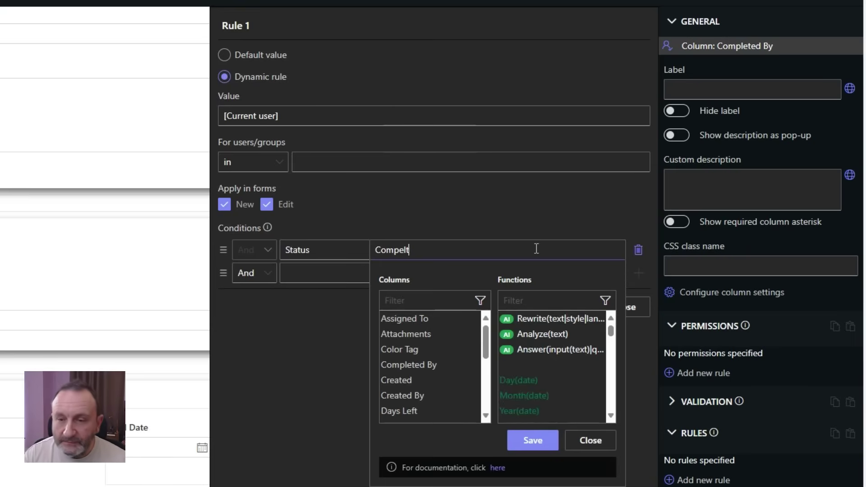
type("leted")
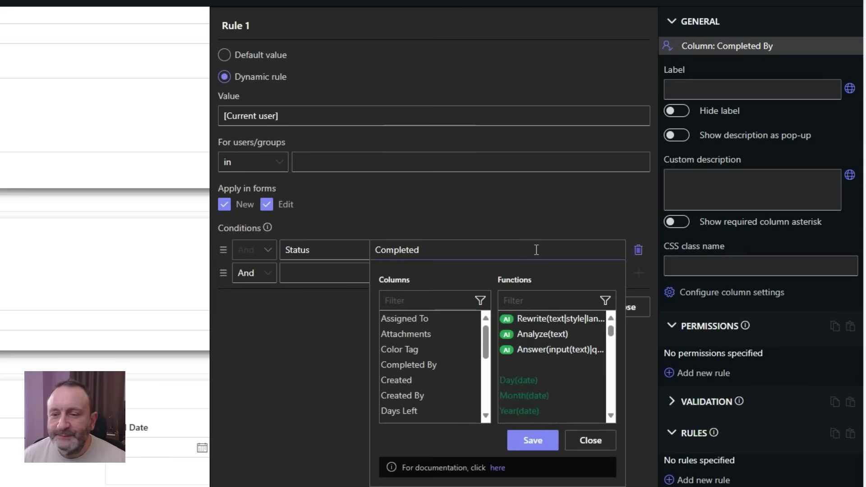
left_click(545, 440)
left_click(358, 273)
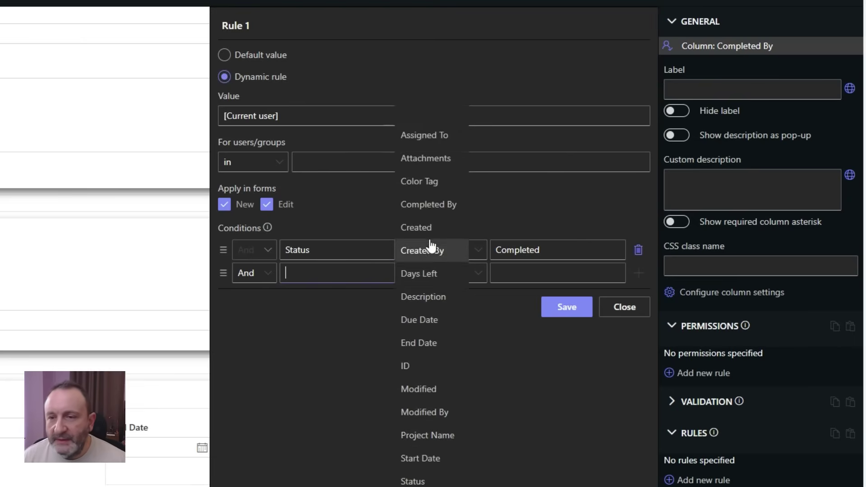
left_click(428, 205)
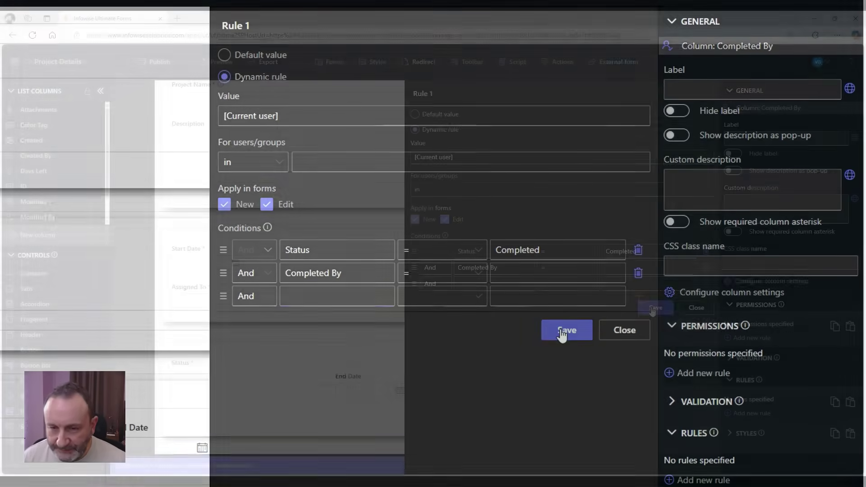
left_click(564, 331)
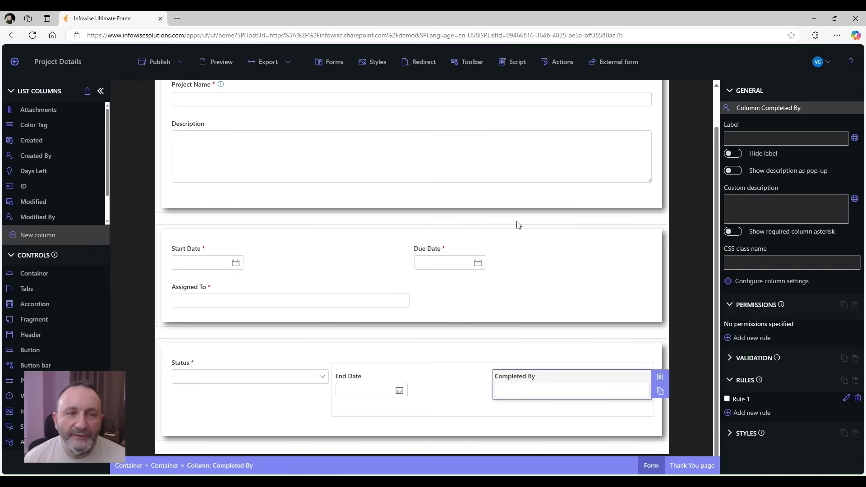
Apply the light grey theme with orange buttons to the form and publish it
left_click(376, 62)
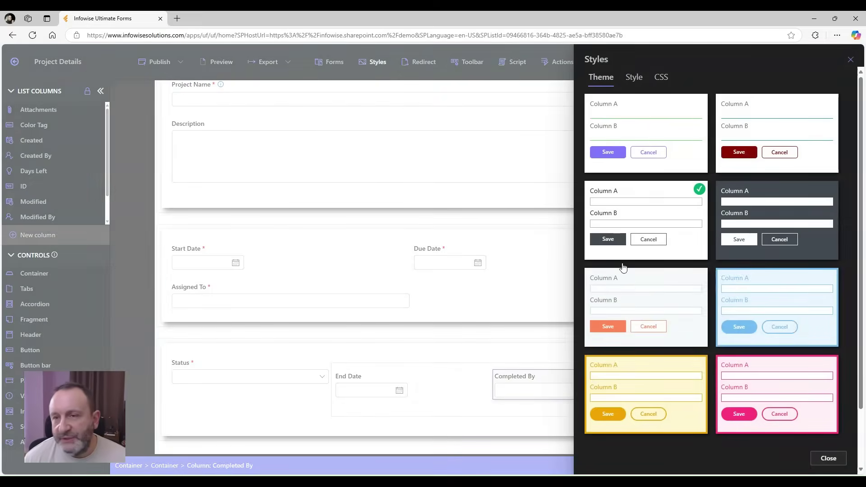
left_click(688, 293)
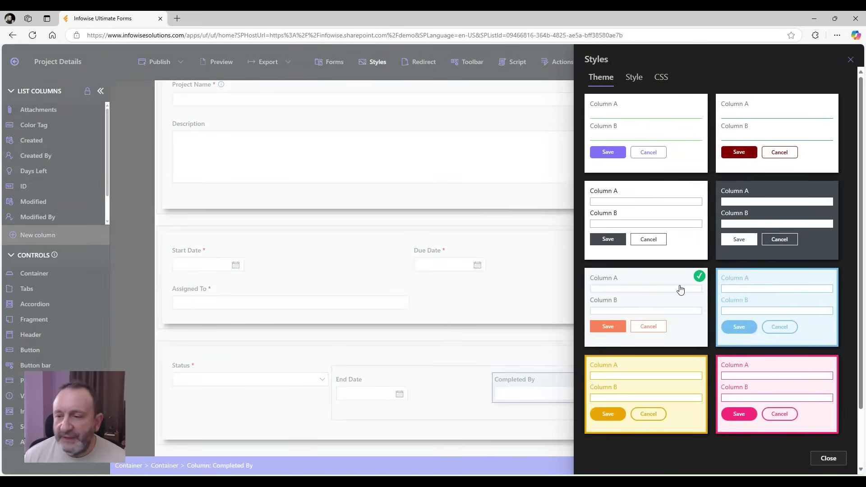
left_click(822, 459)
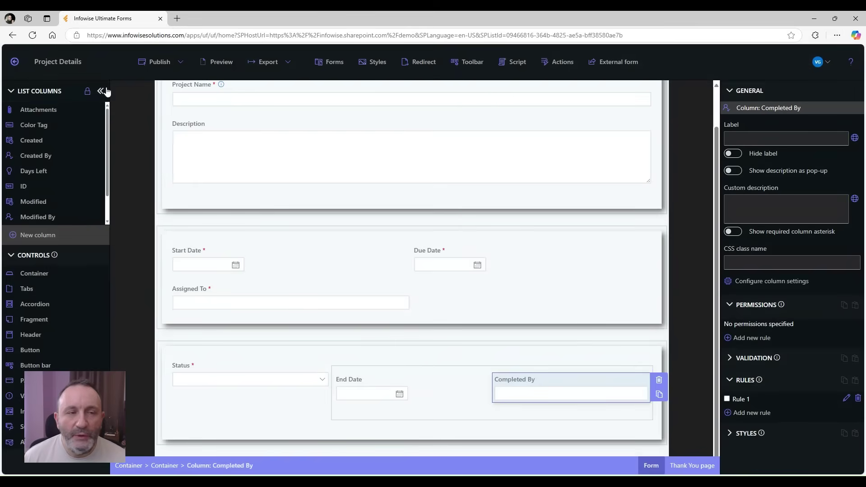
left_click(158, 63)
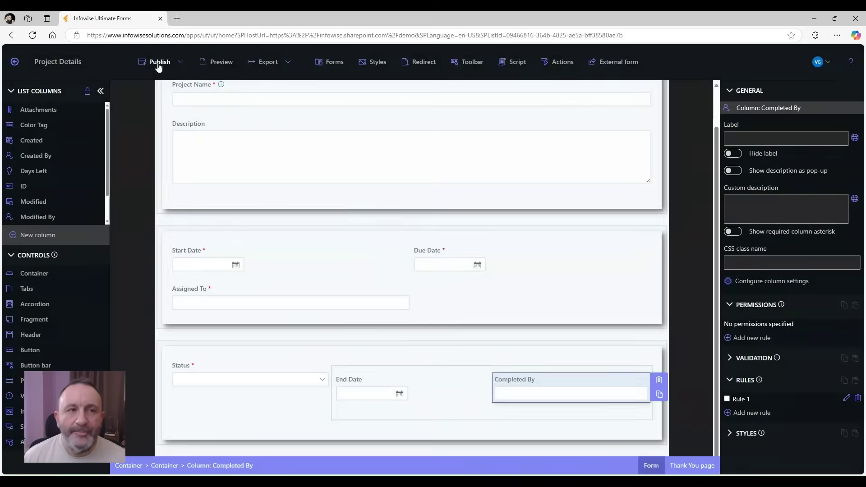
Return to the Project Details list and start a new item named 'test'
left_click(84, 63)
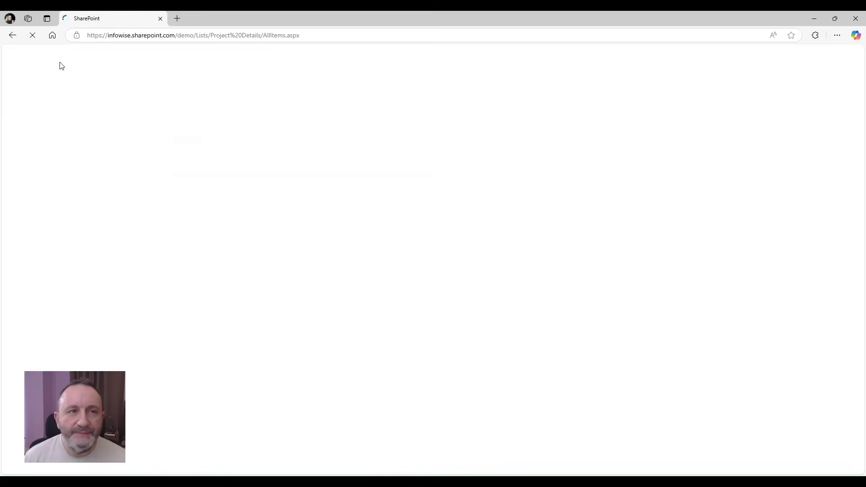
left_click(159, 125)
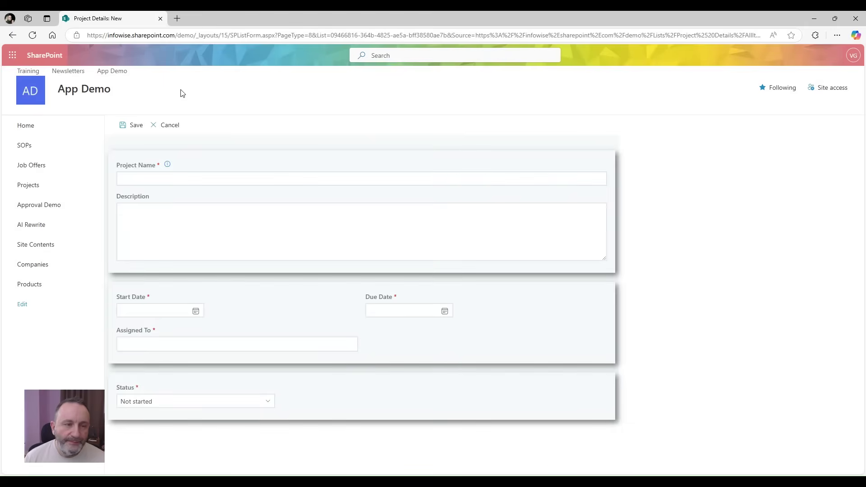
left_click(166, 178)
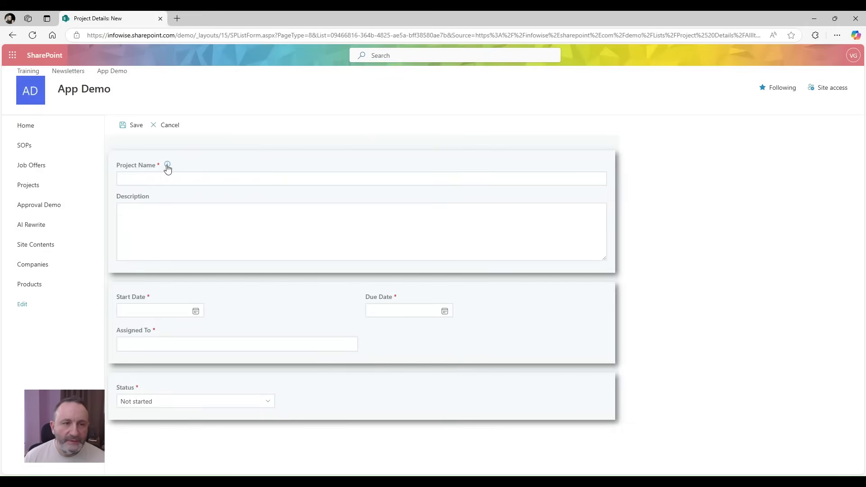
mouse_move(167, 165)
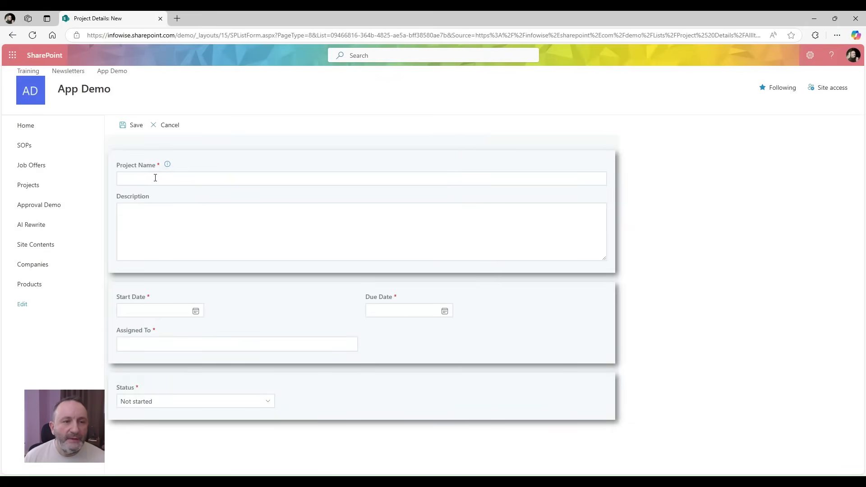
type("TEst")
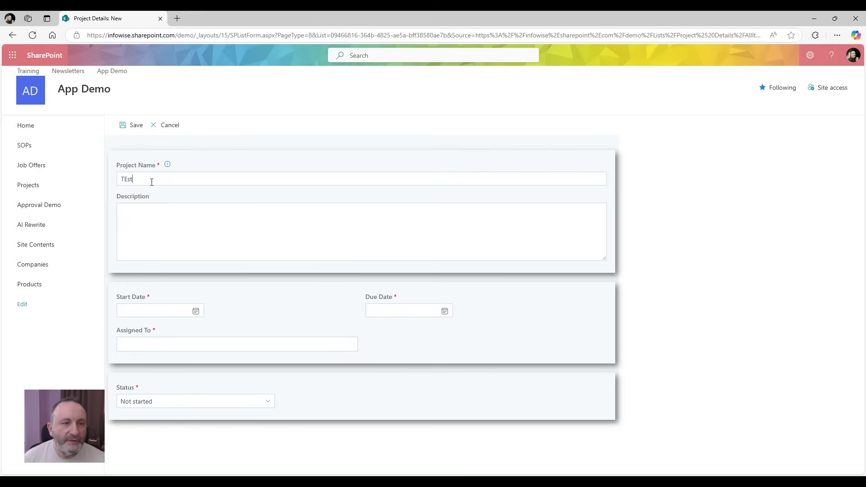
key("ctrl+a")
type("test")
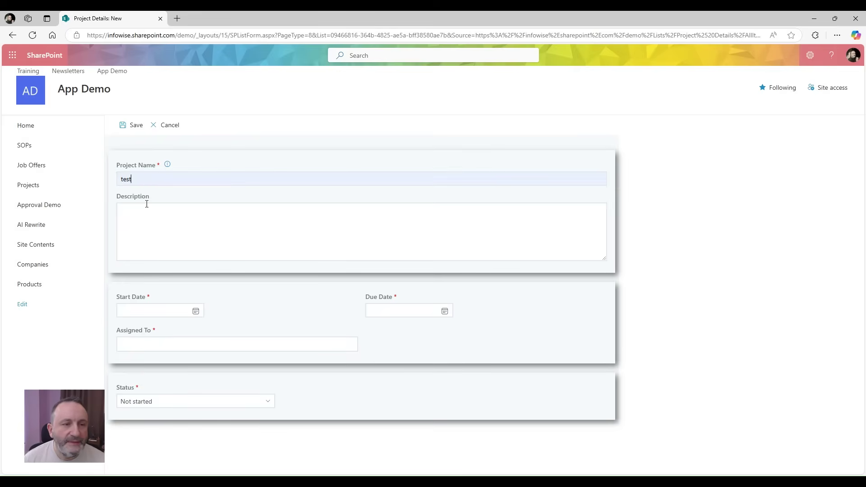
Set Start Date 3/5/2025, Due Date 3/19/2025, and assign the project to a suggested person
left_click(196, 310)
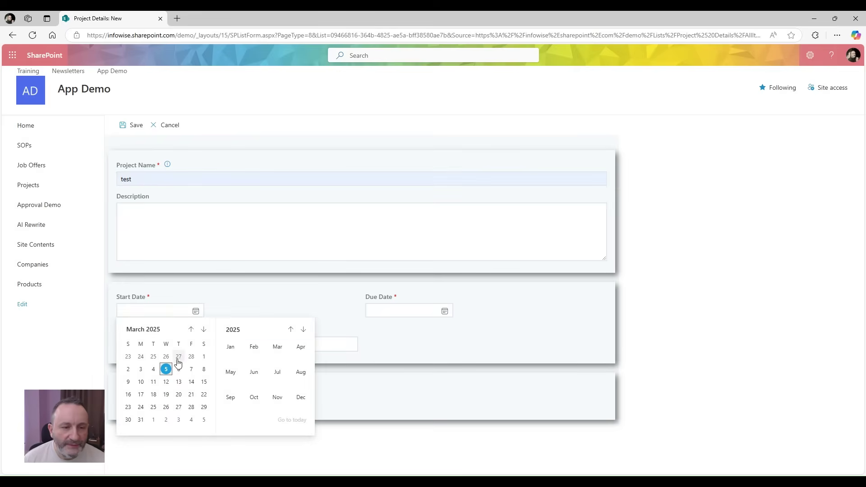
left_click(167, 369)
left_click(444, 311)
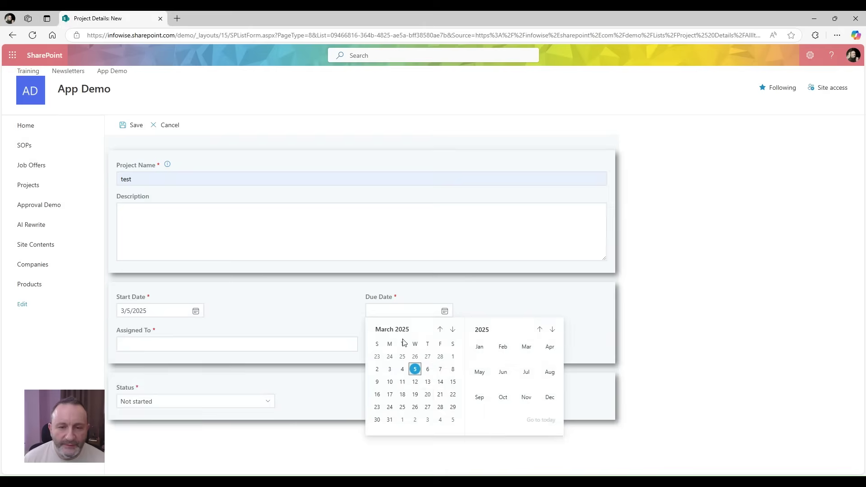
left_click(415, 395)
left_click(302, 347)
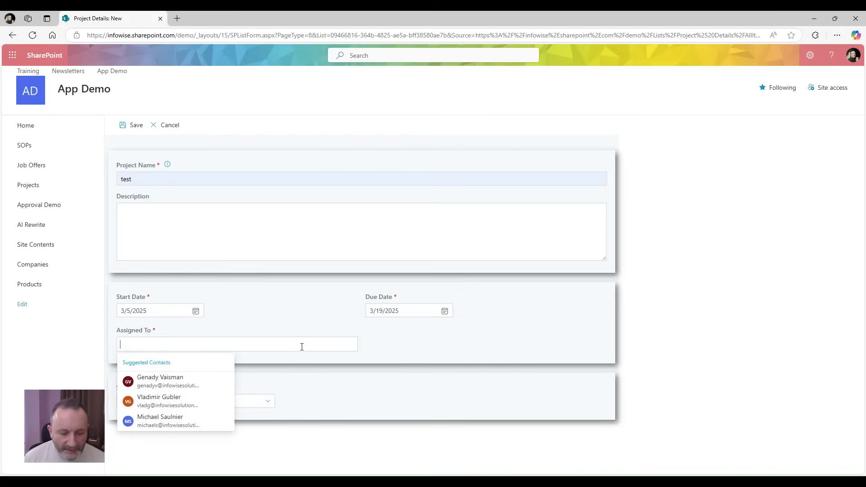
type("v")
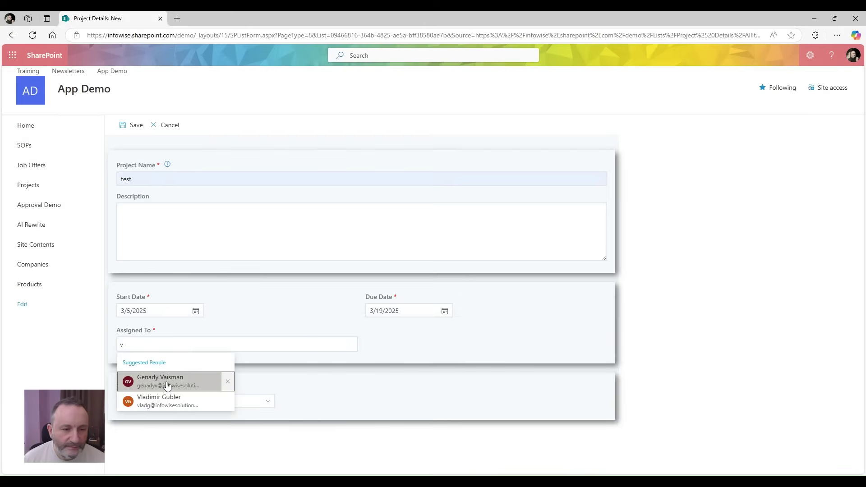
left_click(168, 382)
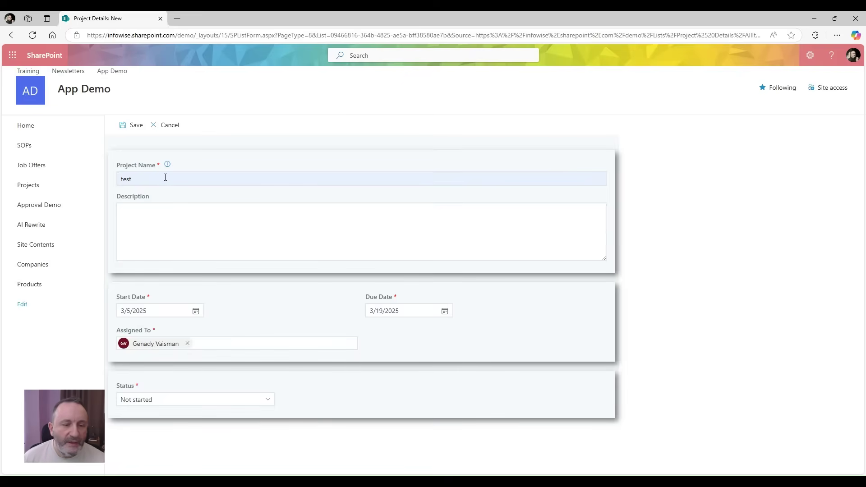
Change the item's Status to Completed, revealing the auto-filled End Date and Completed By
left_click(206, 403)
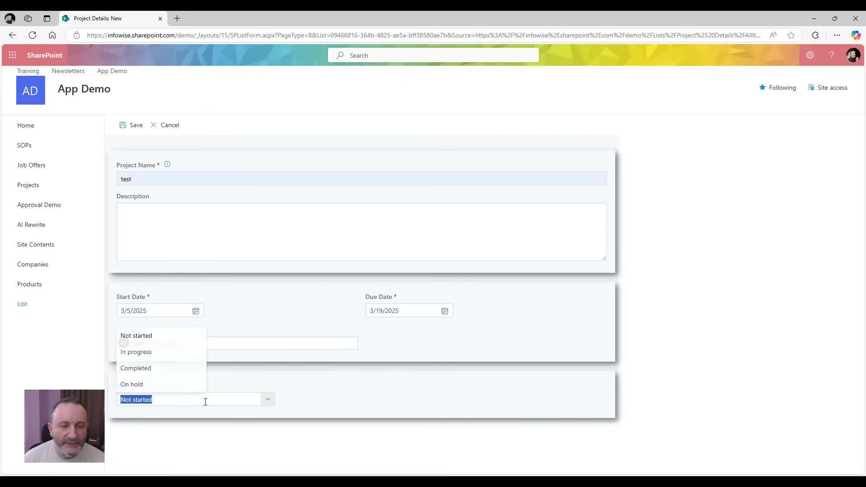
left_click(170, 370)
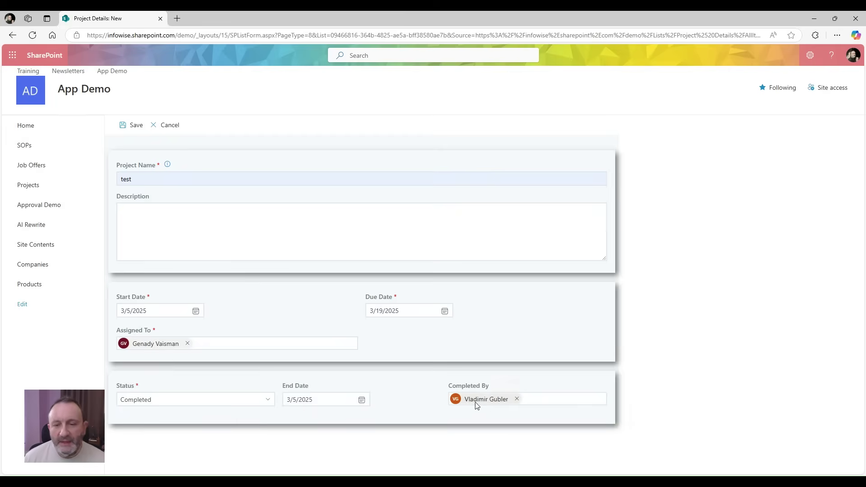